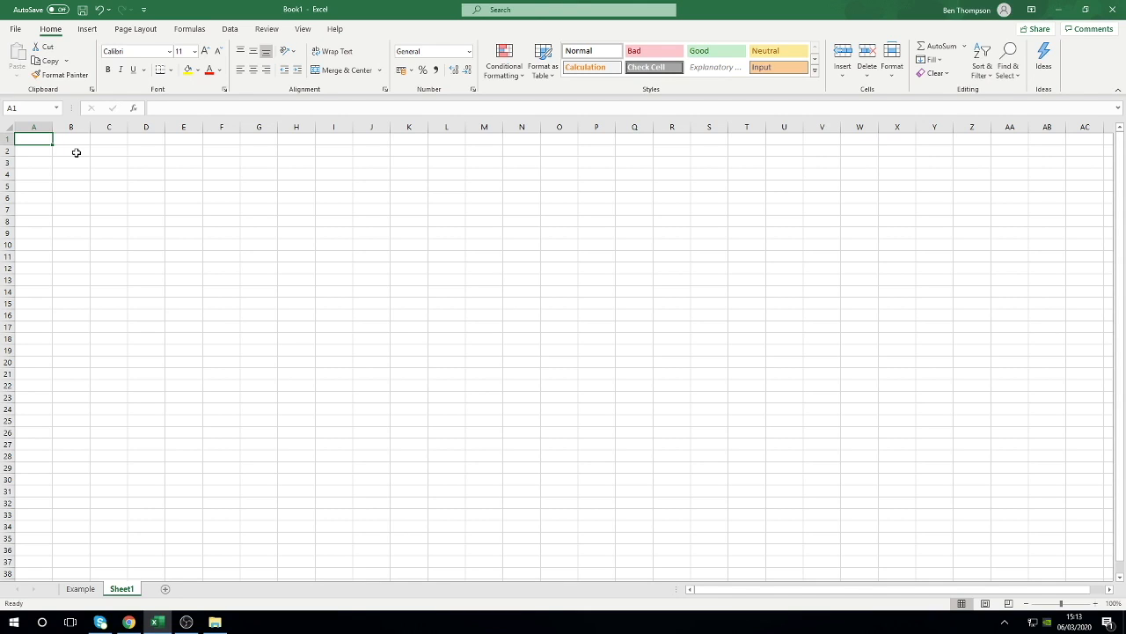
Search the Office add-in store for "visio" and add Microsoft Visio Data Visualizer (Preview), accepting its license terms
left_click(86, 32)
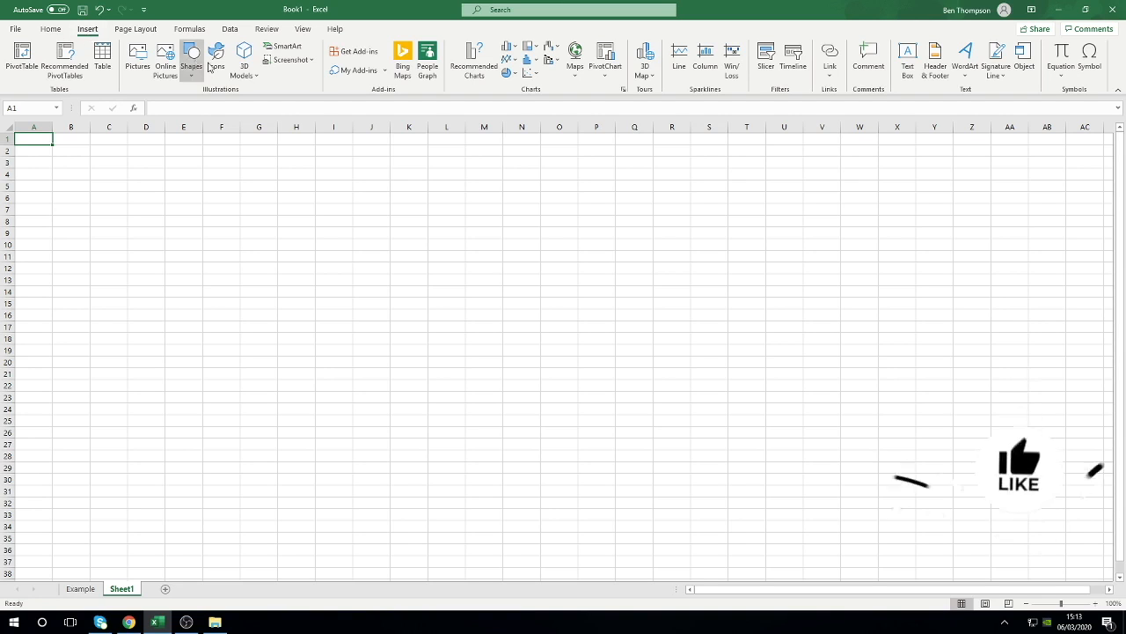
left_click(366, 53)
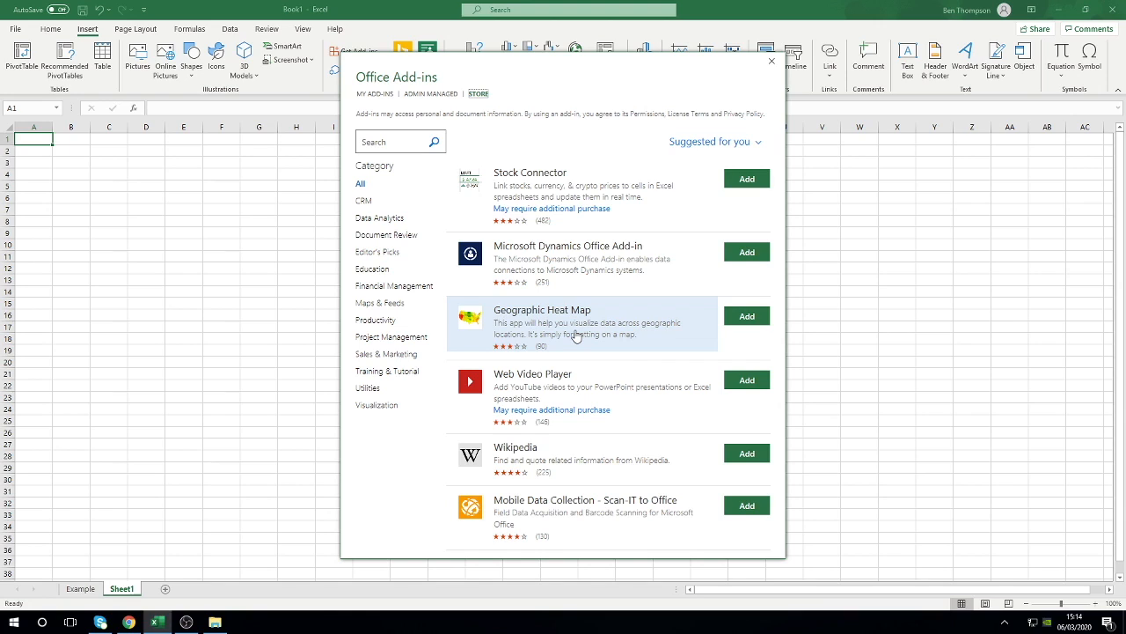
left_click(400, 141)
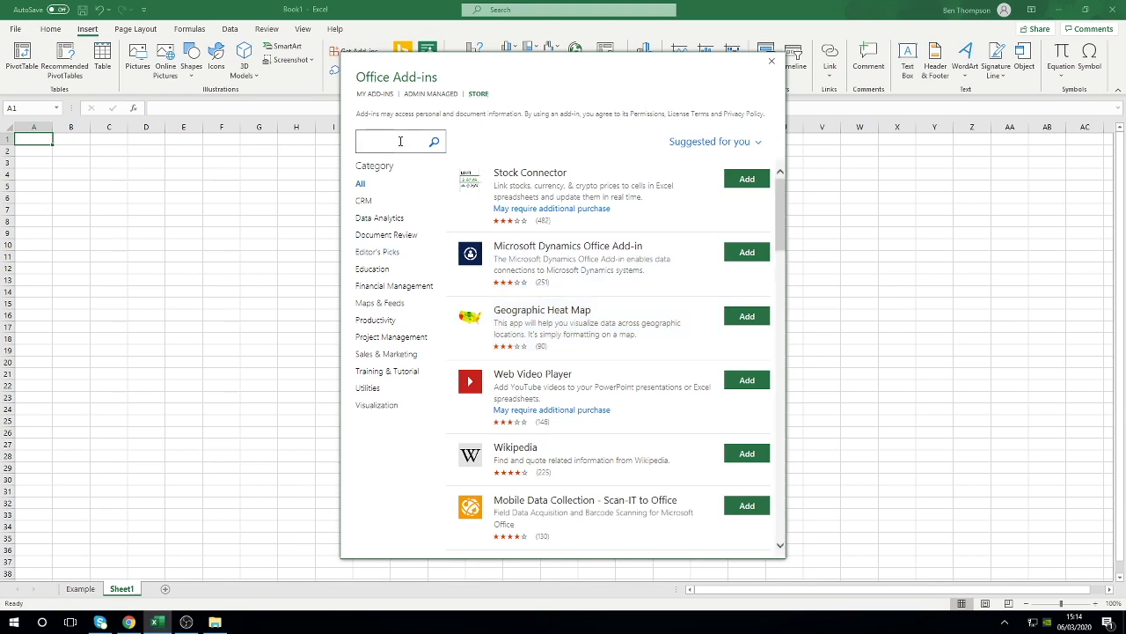
type("w")
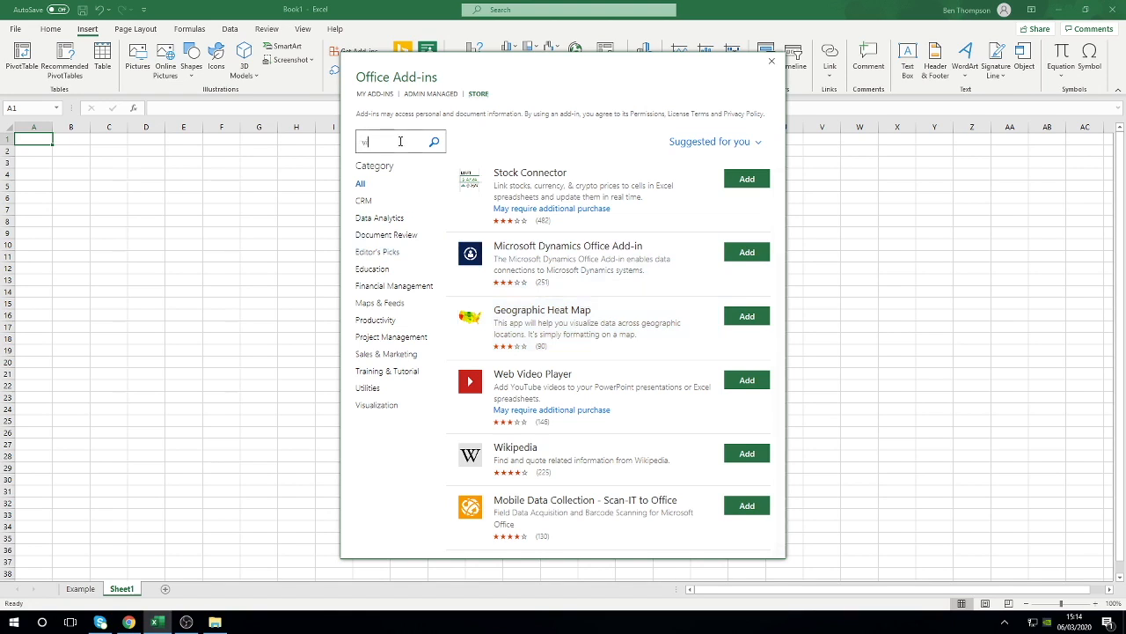
type("sio")
key("Return")
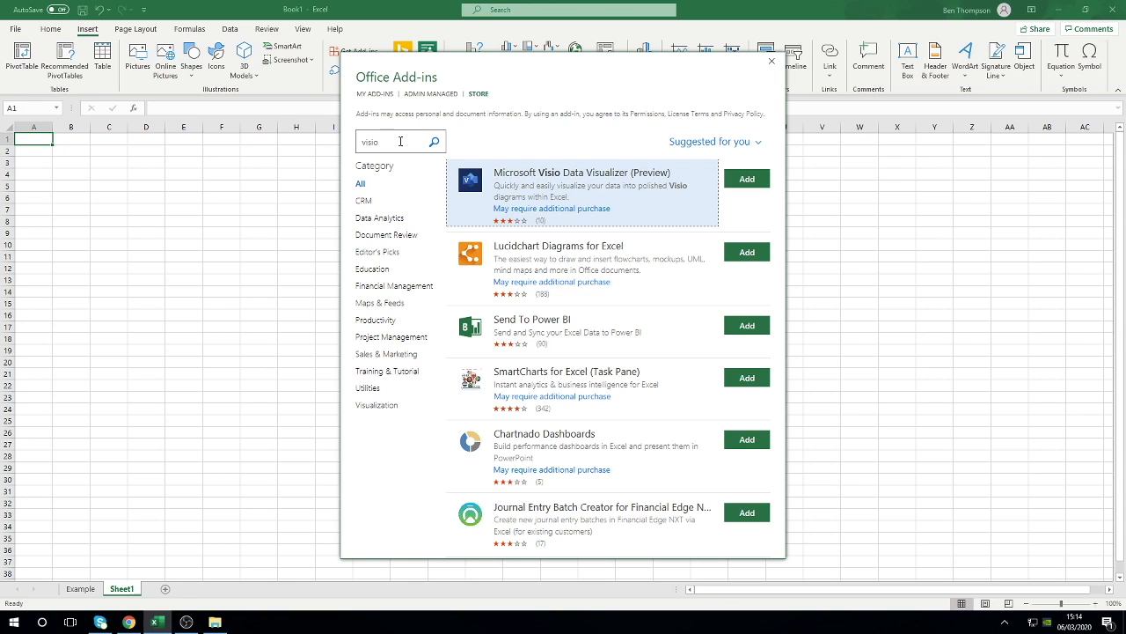
left_click(756, 186)
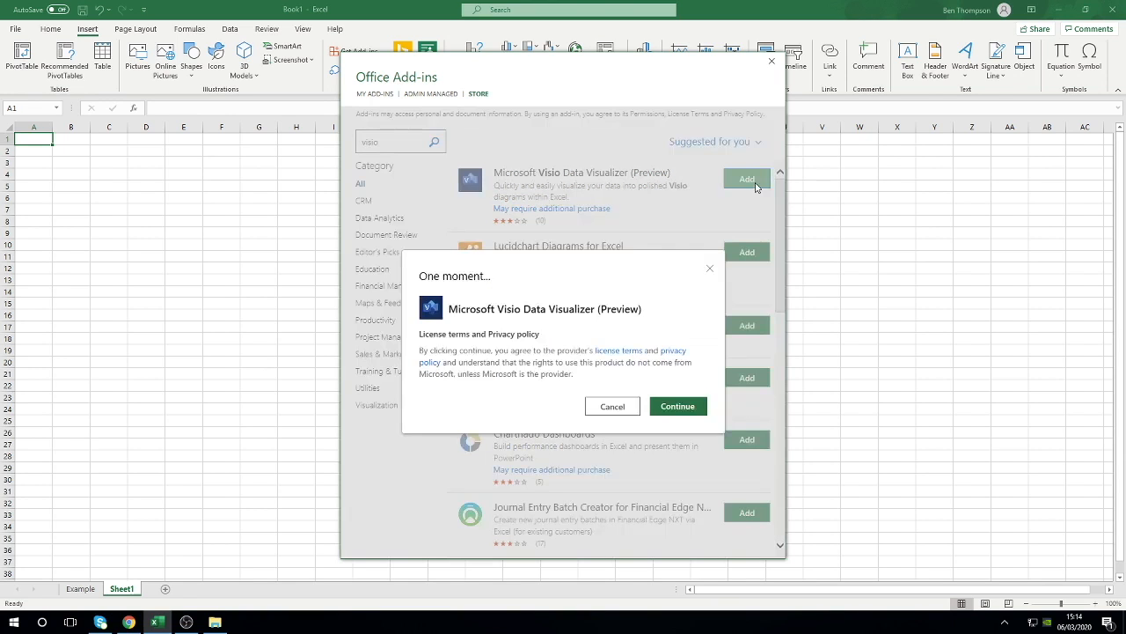
left_click(680, 407)
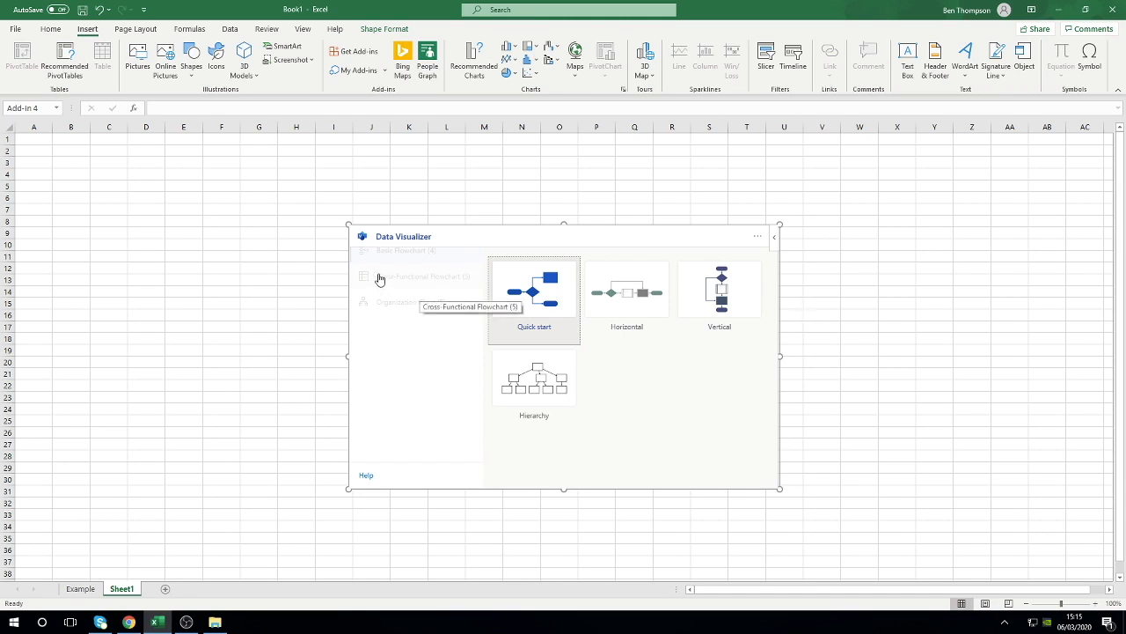
Insert a Vertical organization chart with its sample data table from the Data Visualizer templates
left_click(379, 279)
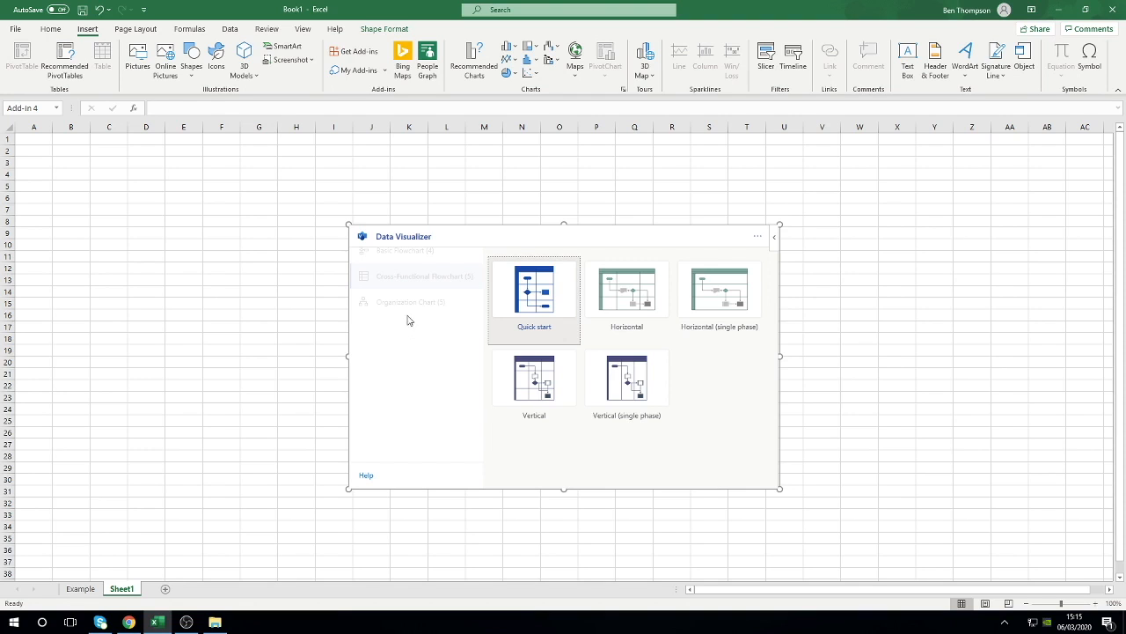
left_click(406, 304)
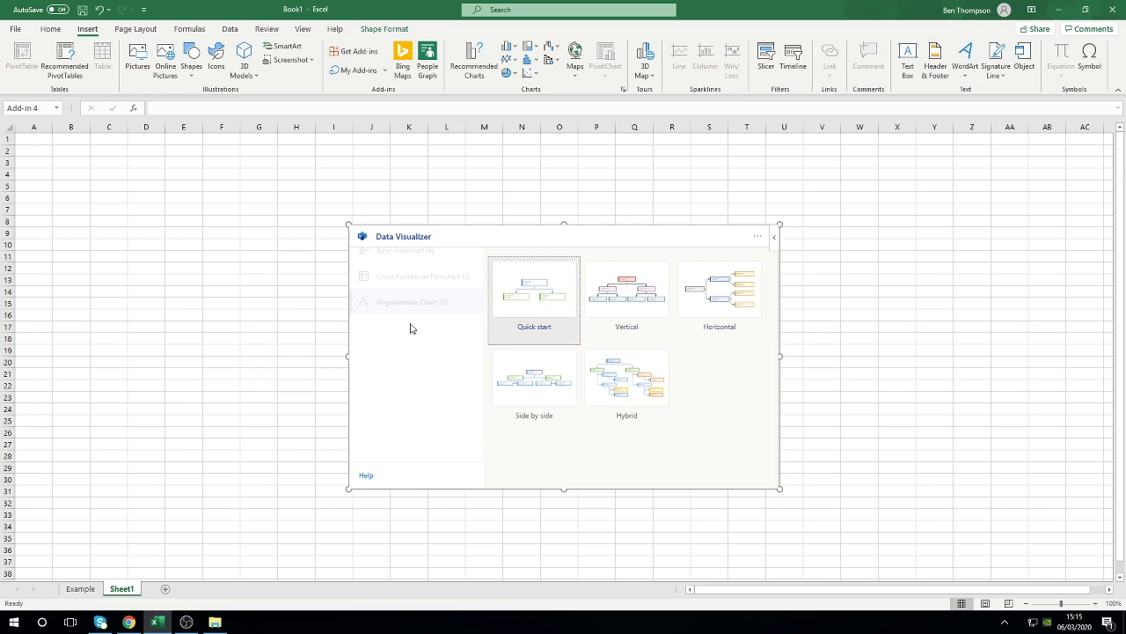
left_click(608, 308)
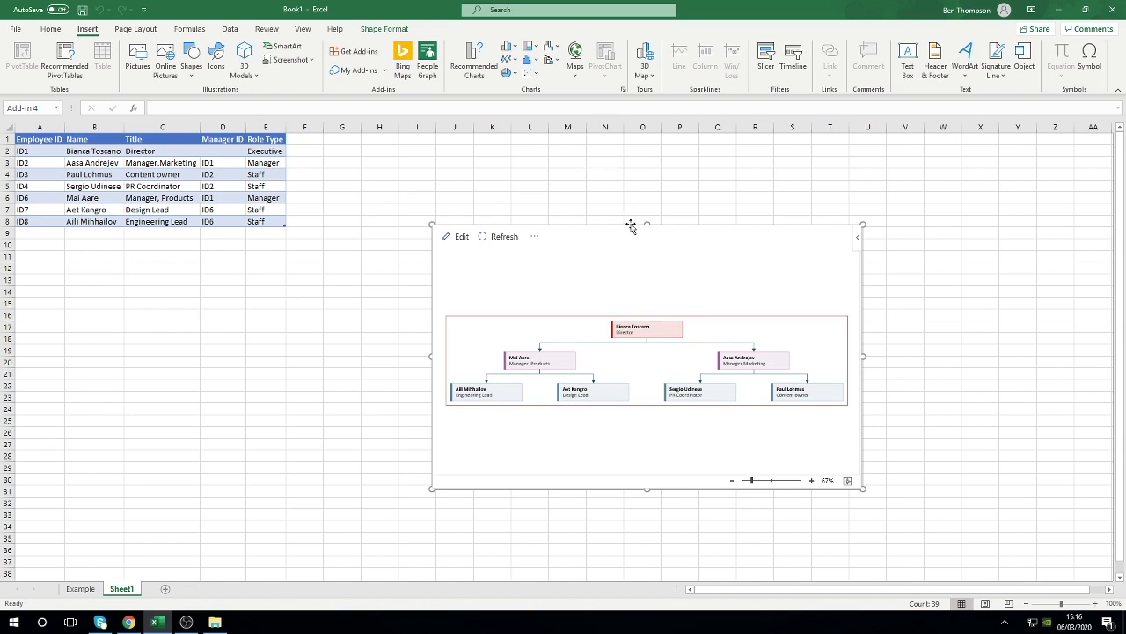
Move the organization chart up beside the data table and enlarge it to span about columns G to X
left_click_drag(631, 223, 534, 127)
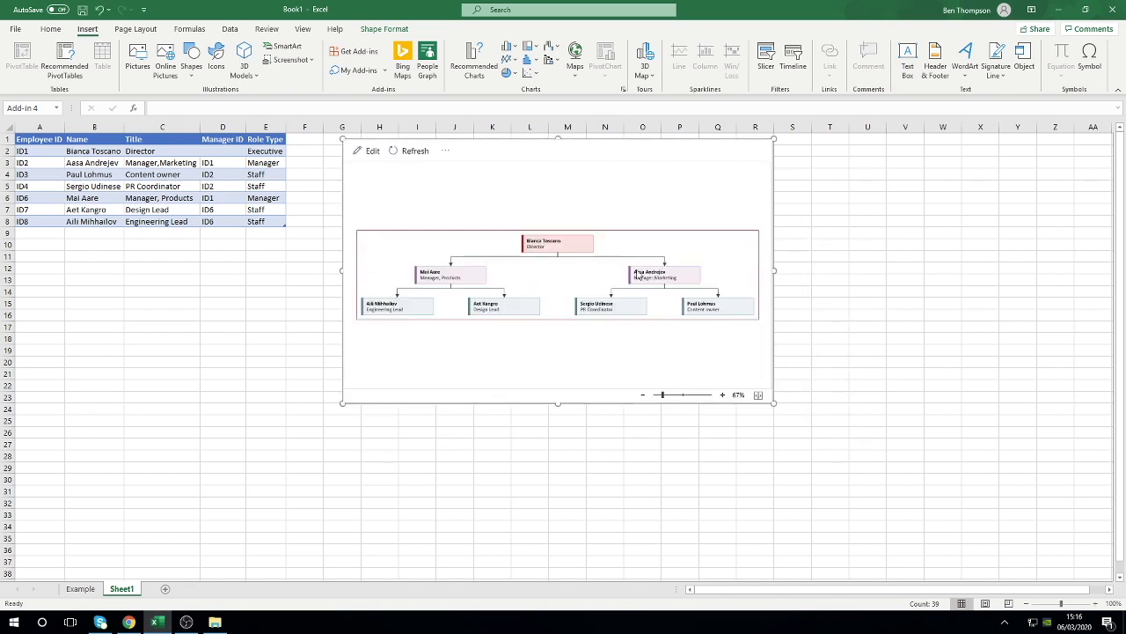
left_click_drag(773, 402, 1002, 556)
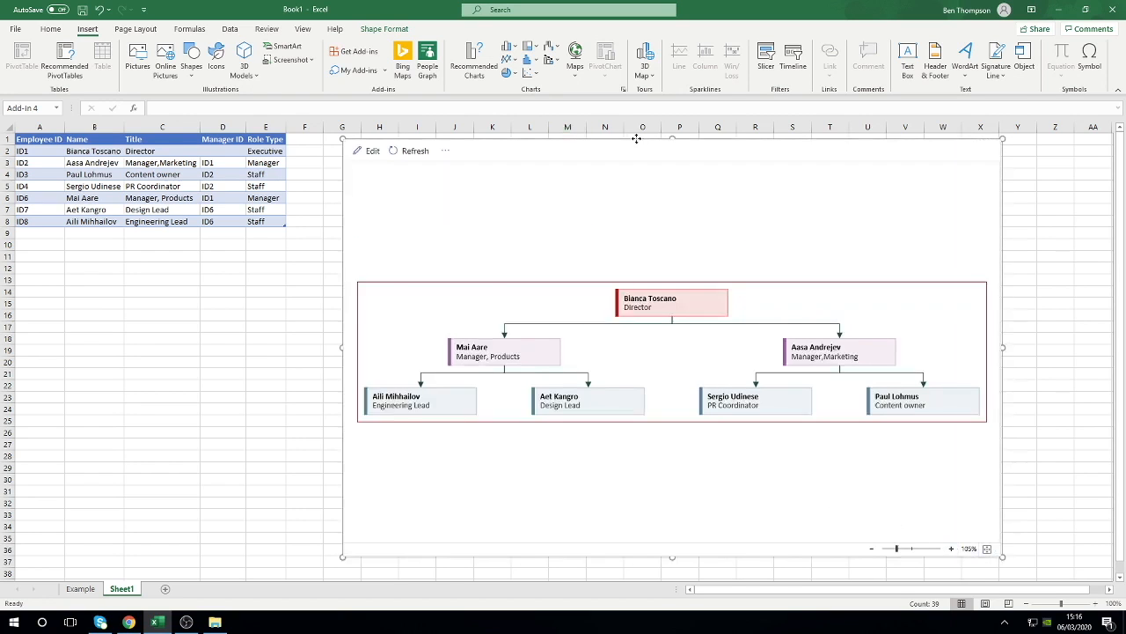
left_click_drag(631, 139, 640, 140)
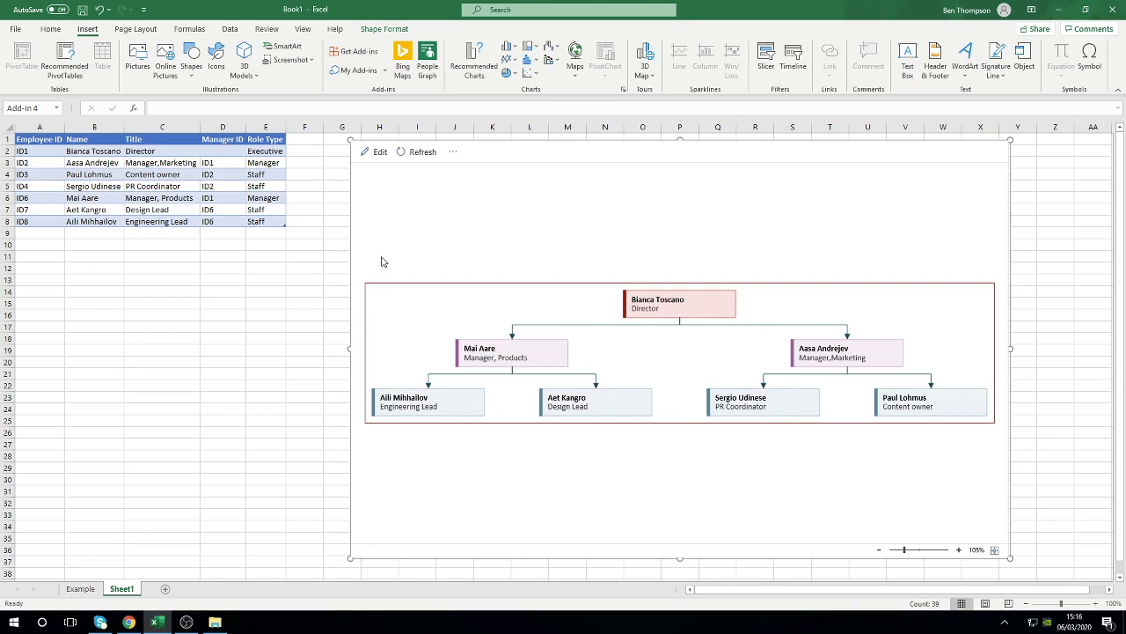
left_click(266, 290)
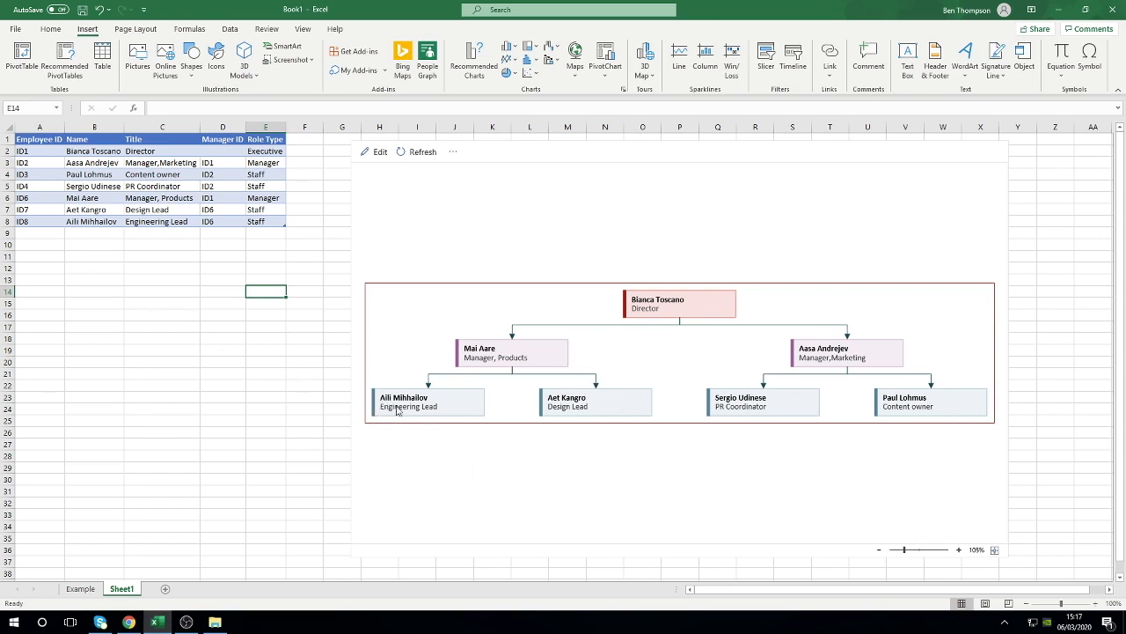
Replace the employee name in row 8 of the data table with another full name
left_click(87, 222)
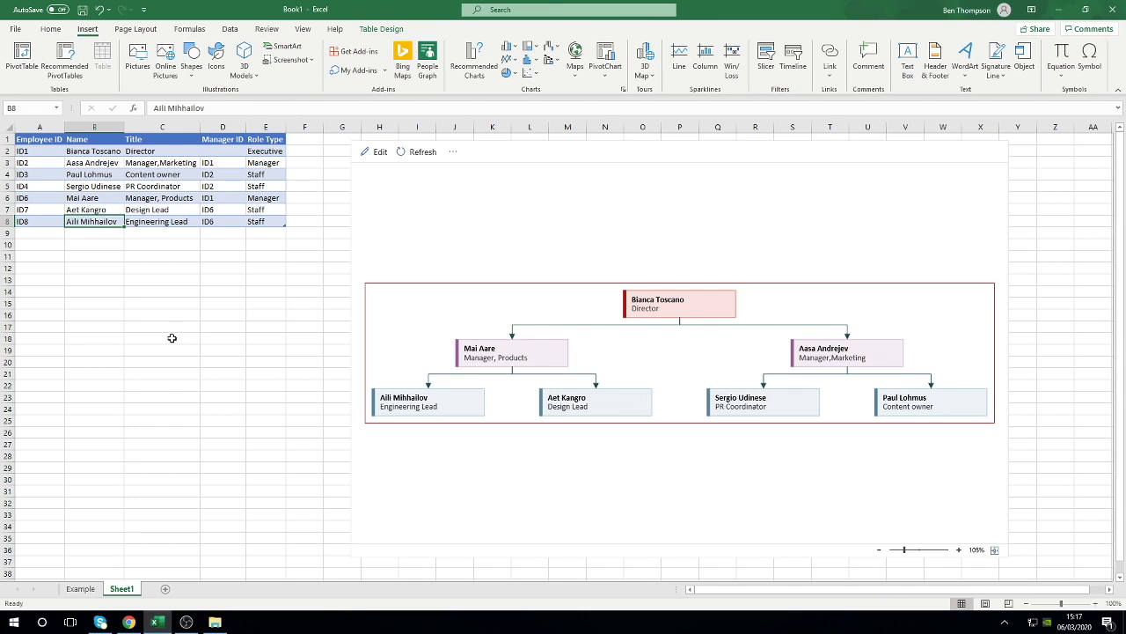
type("Barry")
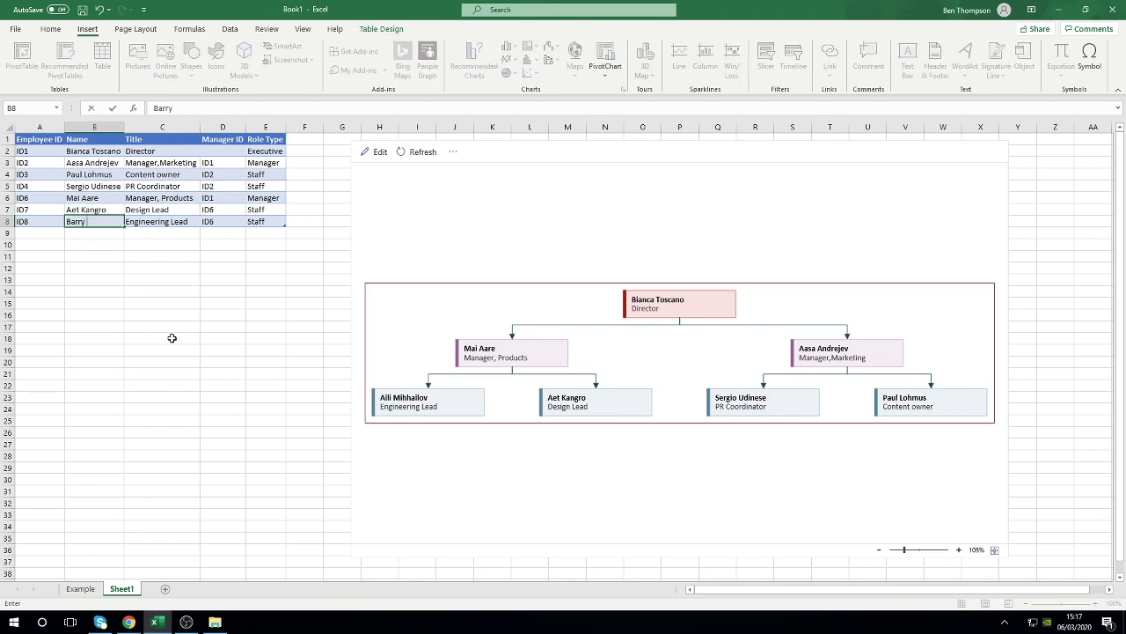
type(" Scott")
key("Tab")
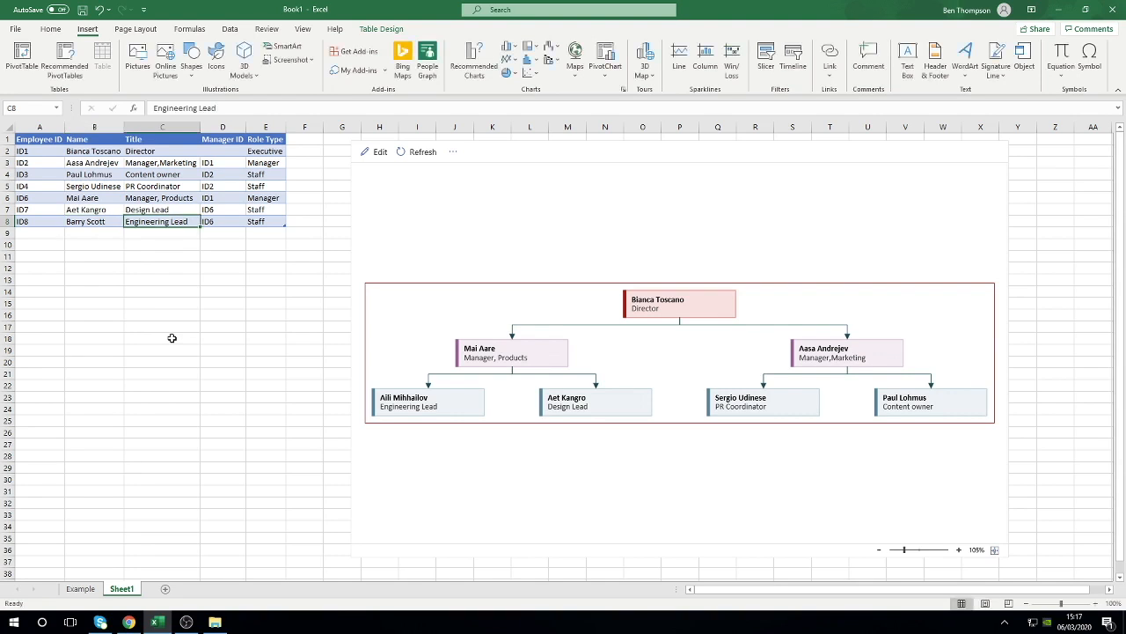
Set the title in row 8 to "Technician Manager" and widen the Title column slightly
type("Te")
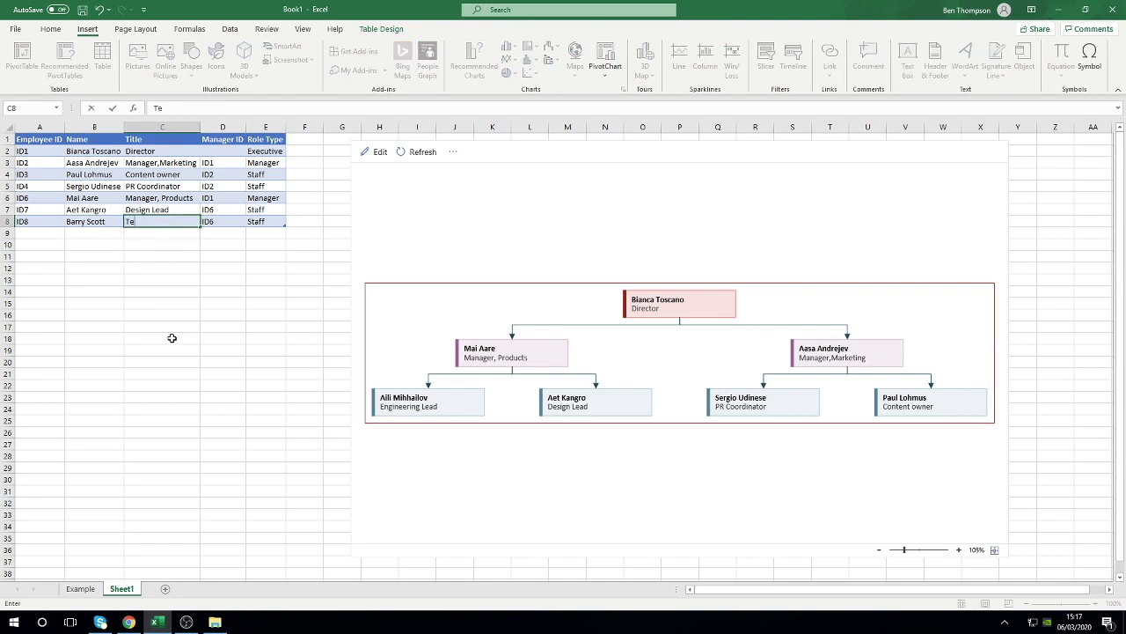
type("chnician Manager")
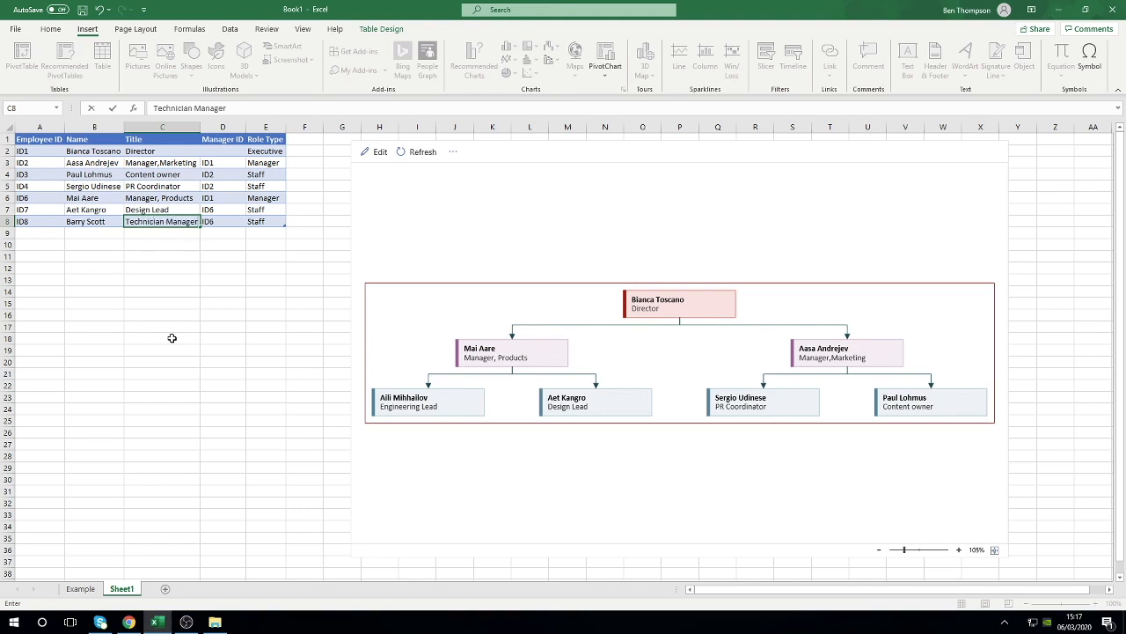
left_click(202, 127)
left_click_drag(200, 128, 205, 128)
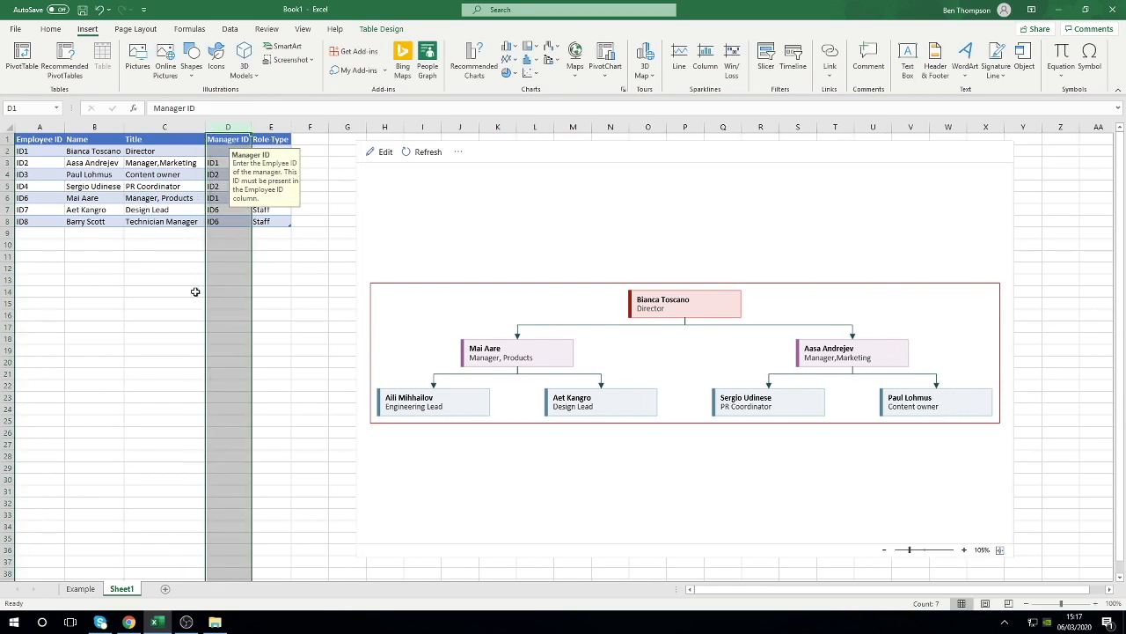
Change the title in row 8 to "Products Assistant" and refresh the organization chart
key("ctrl+a")
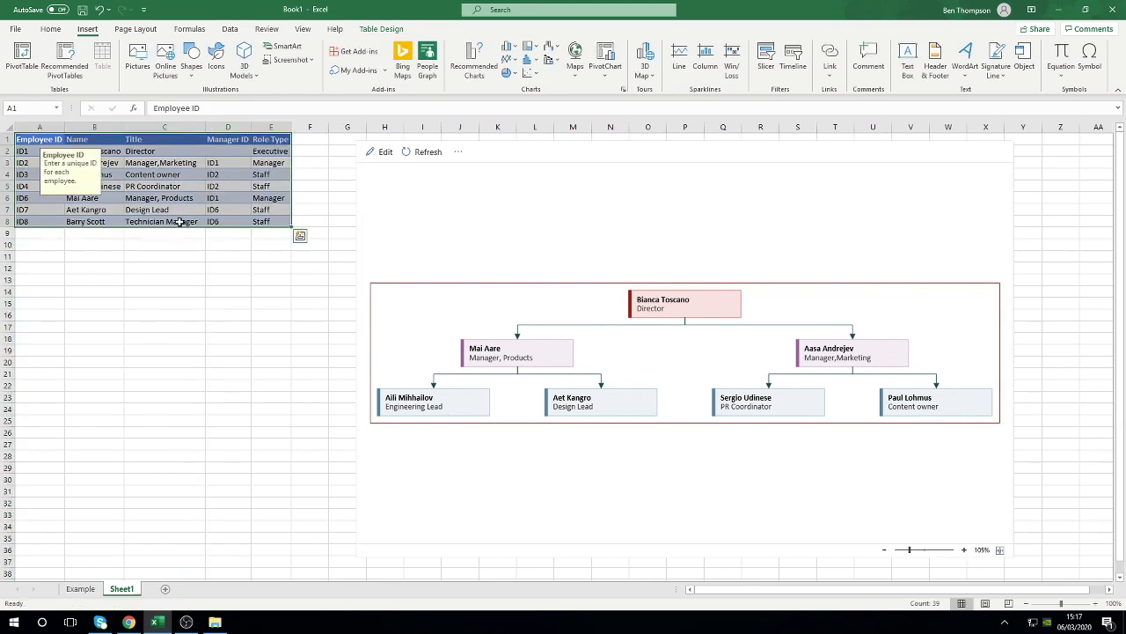
double_click(178, 222)
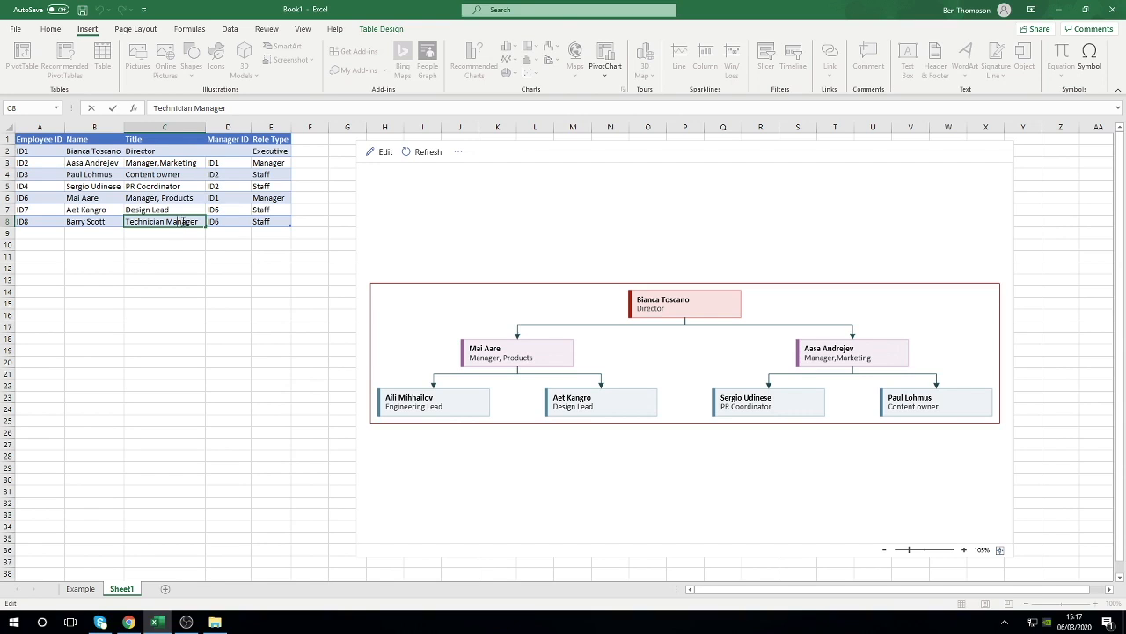
double_click(184, 221)
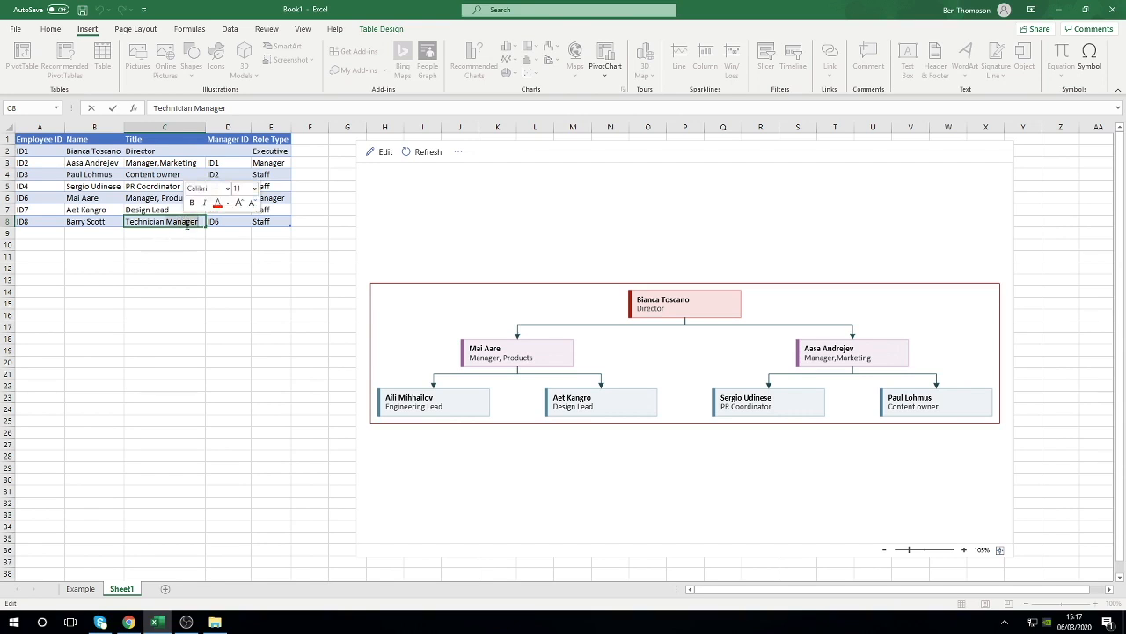
key("BackSpace")
key("BackSpace")
key("BackSpace")
key("BackSpace")
key("BackSpace")
key("BackSpace")
key("BackSpace")
key("BackSpace")
key("BackSpace")
key("BackSpace")
key("BackSpace")
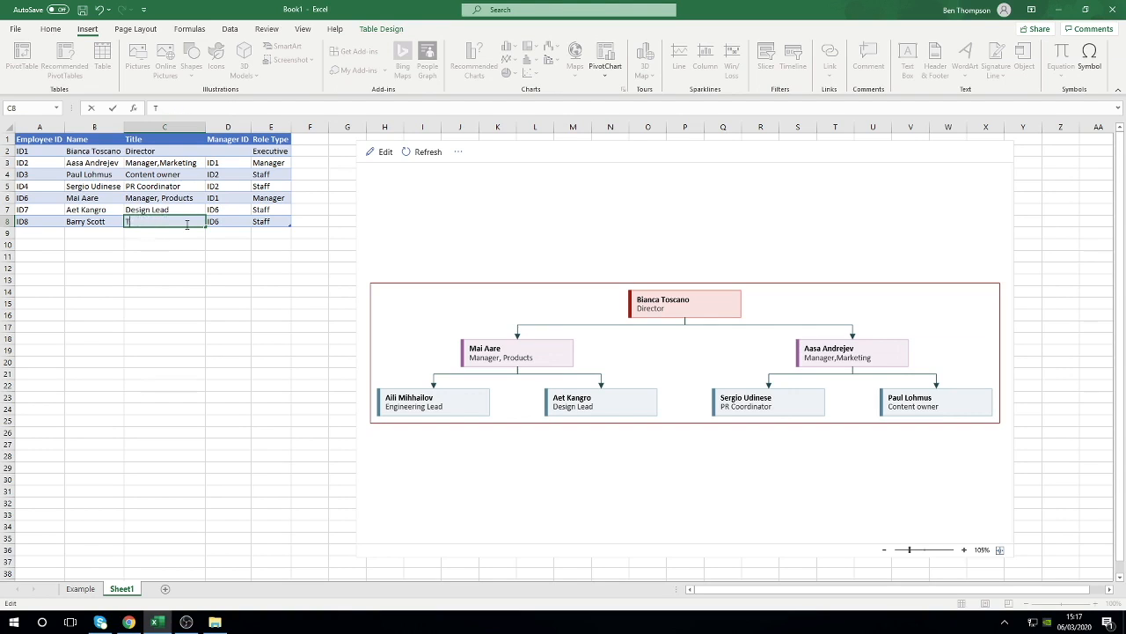
key("BackSpace")
type("Products Assistant")
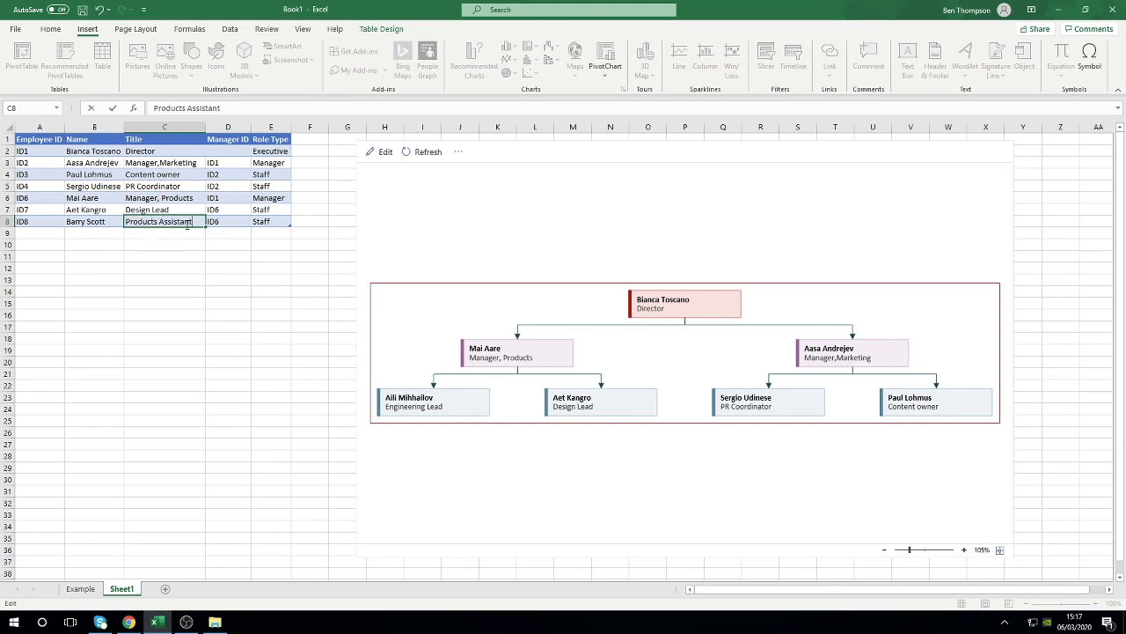
left_click(254, 243)
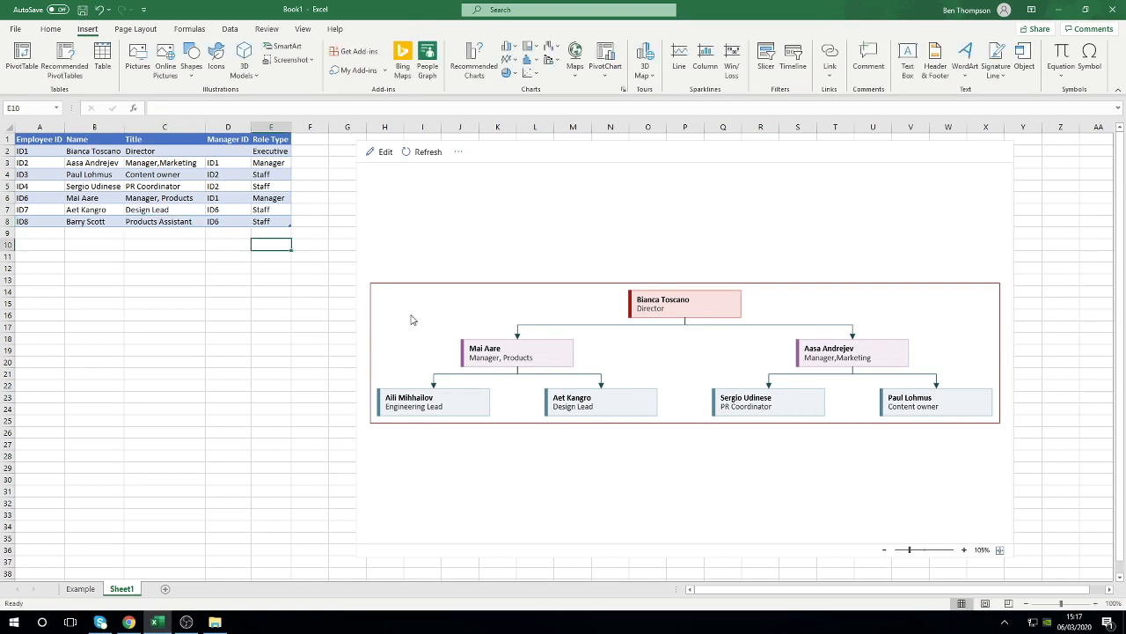
left_click(429, 155)
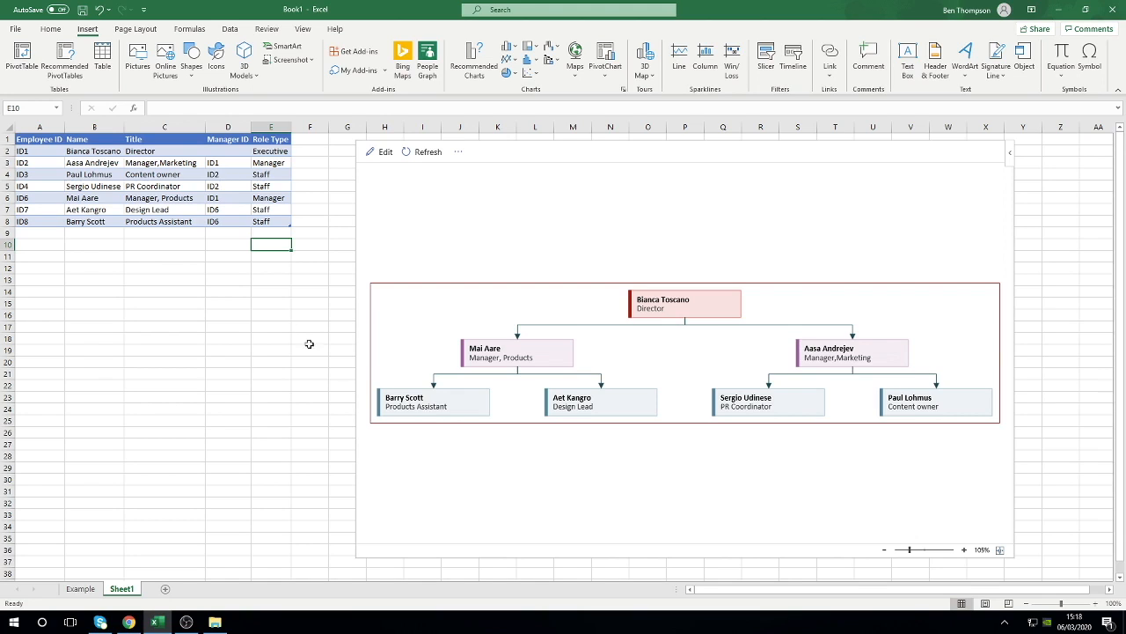
Replace the name of the "Manager, Products" employee with a new first name and refresh the organization chart
left_click(92, 197)
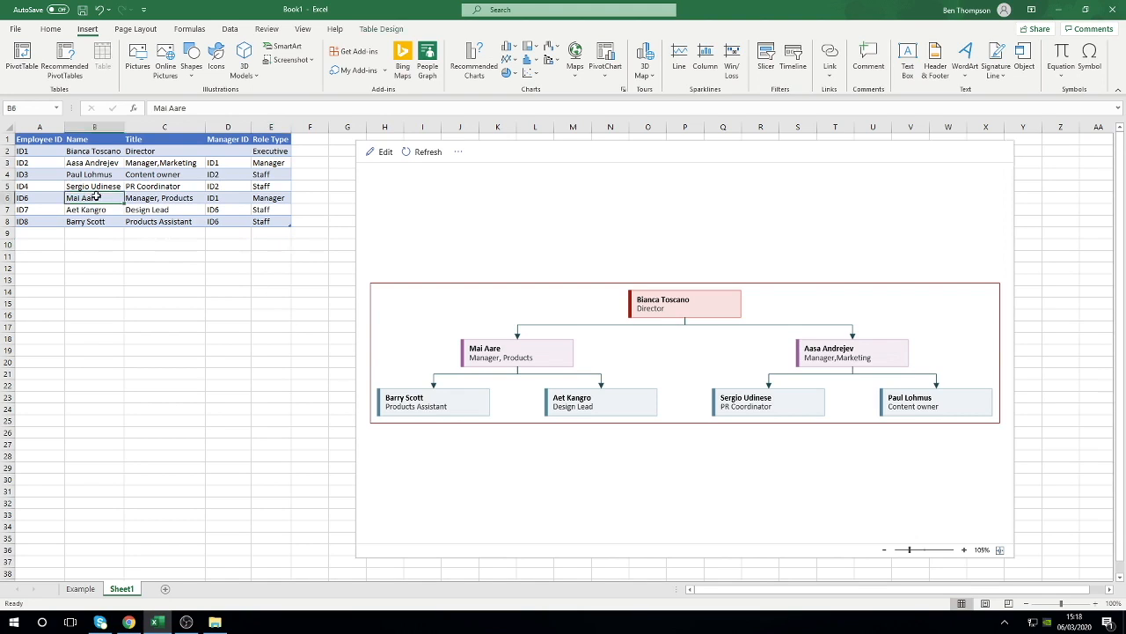
type("Ben")
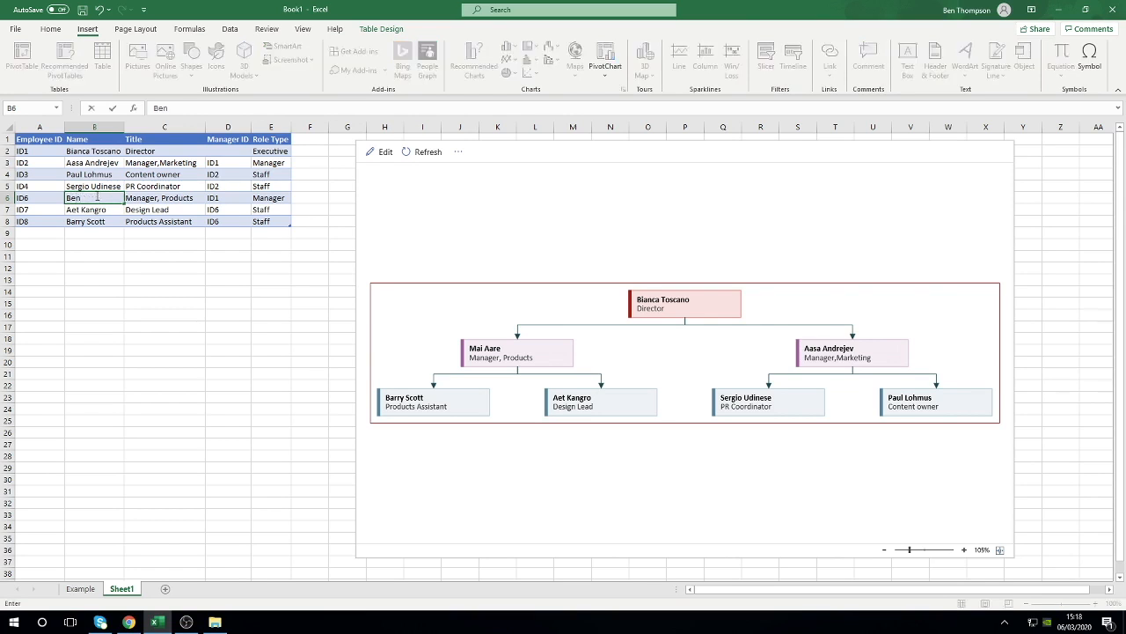
key("Return")
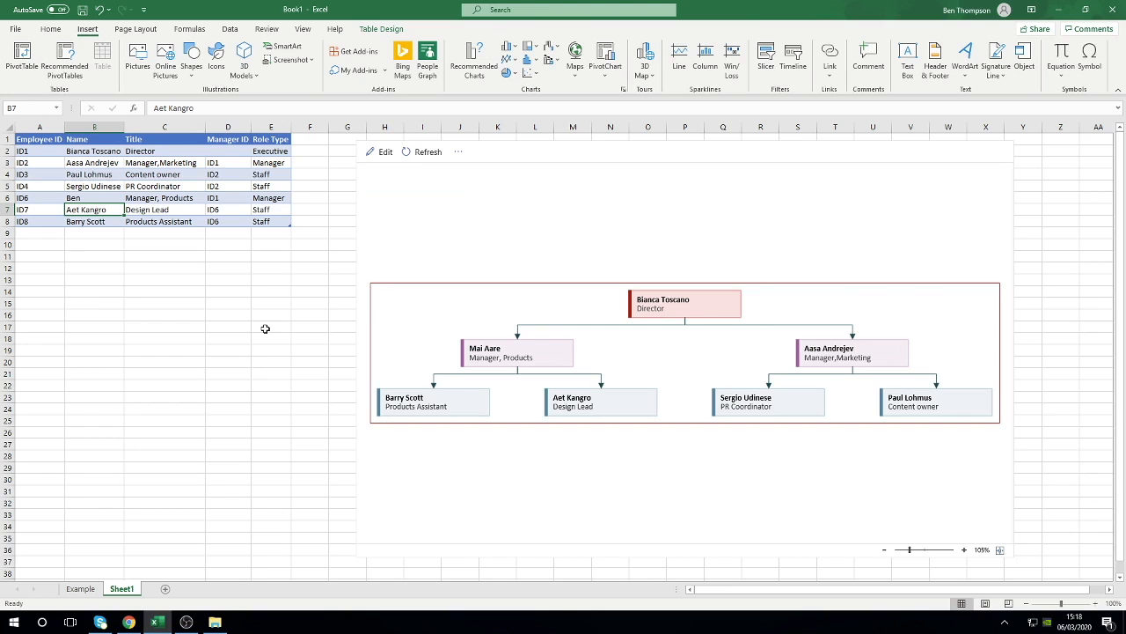
left_click(424, 152)
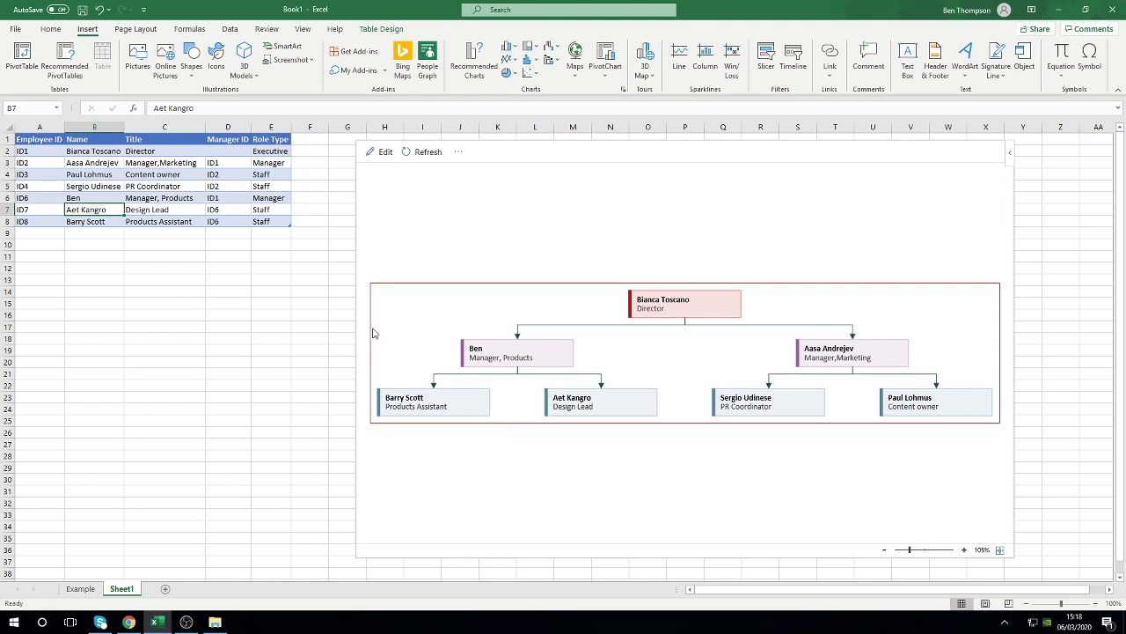
Check the entry hints of the Employee ID and Manager ID headers and select cell A9 below the table
left_click(30, 232)
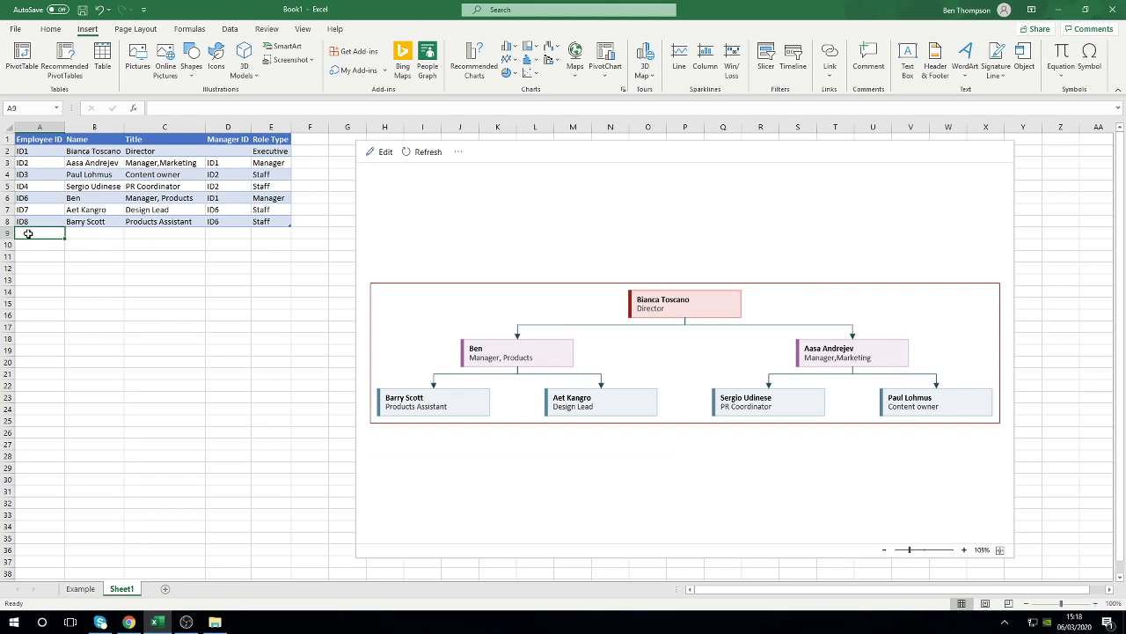
left_click(38, 139)
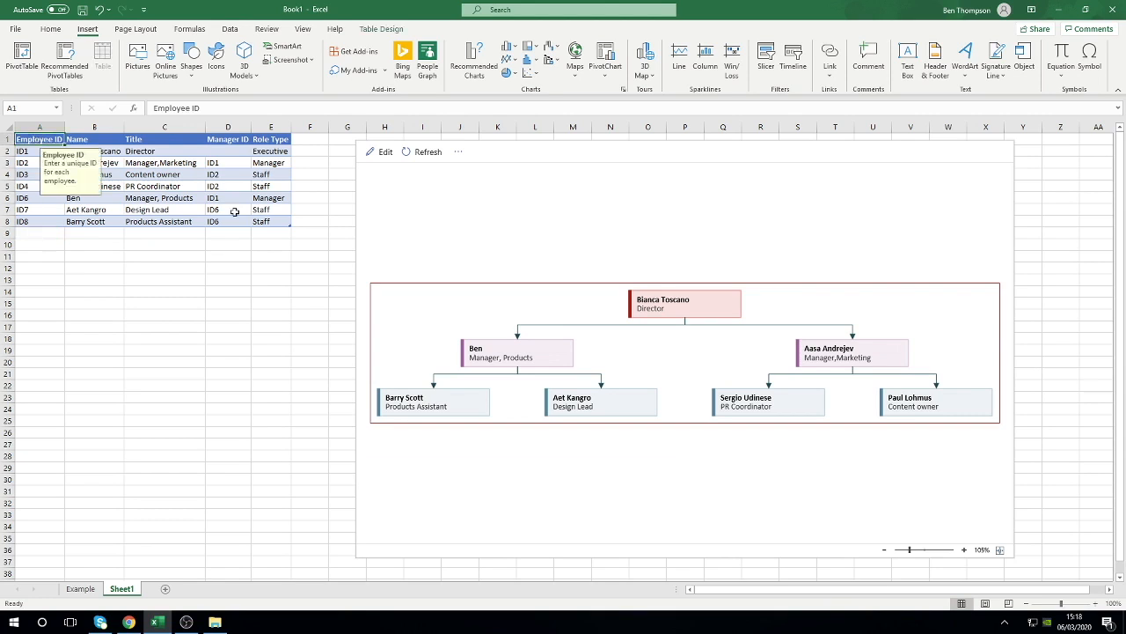
left_click(239, 142)
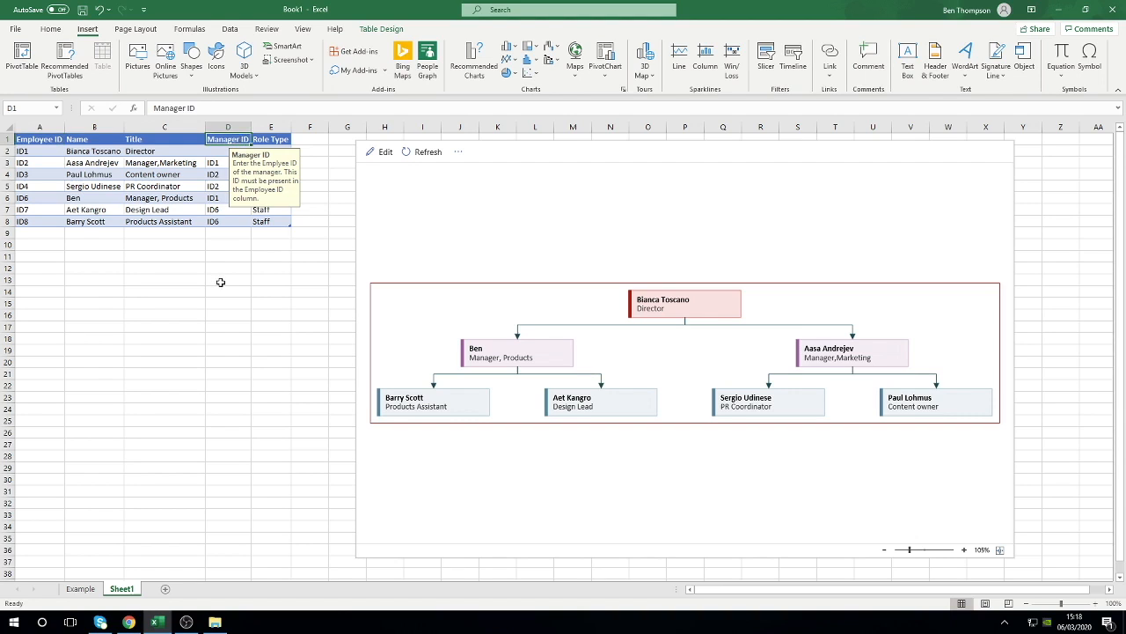
left_click(54, 234)
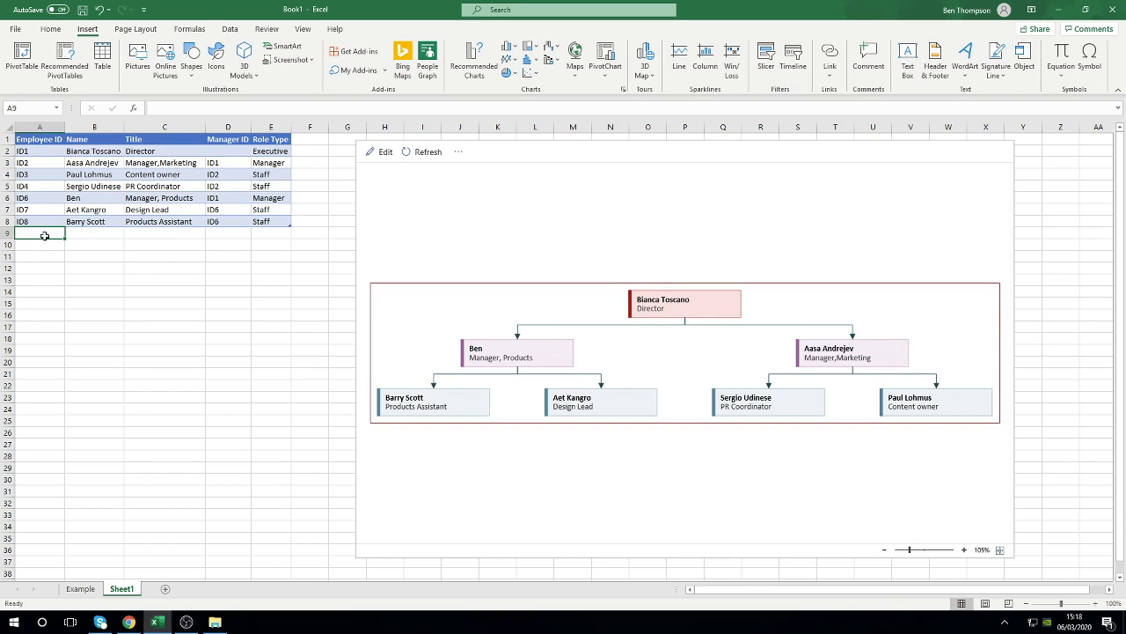
Add a new employee in row 9 with Employee ID ID9, the employee's full name and the title Assistant
type("ID")
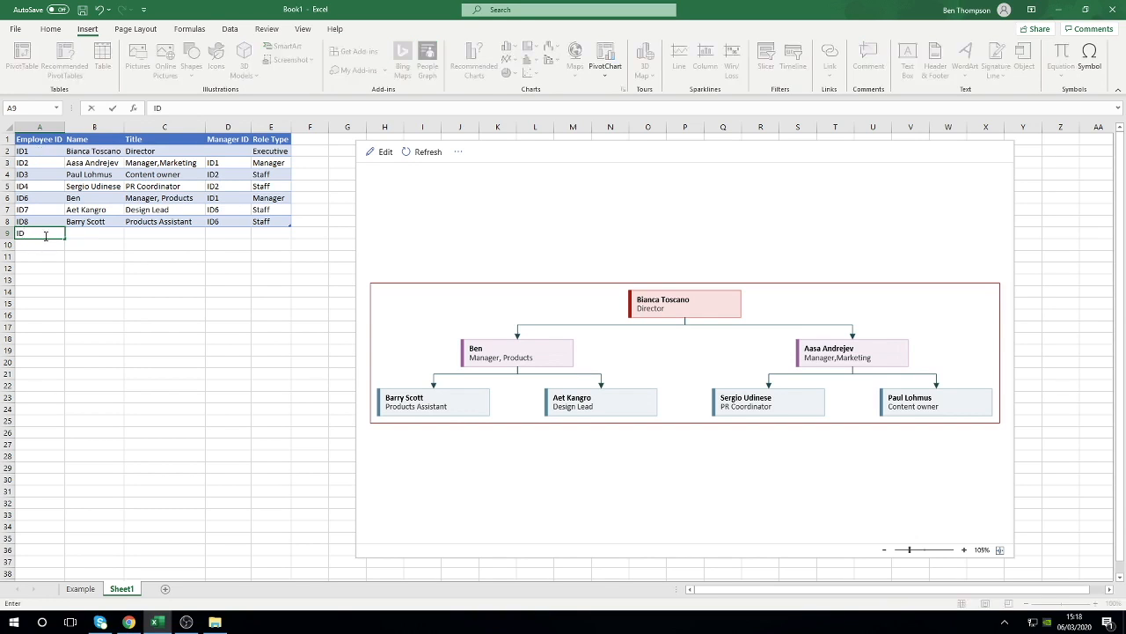
type("9")
key("Tab")
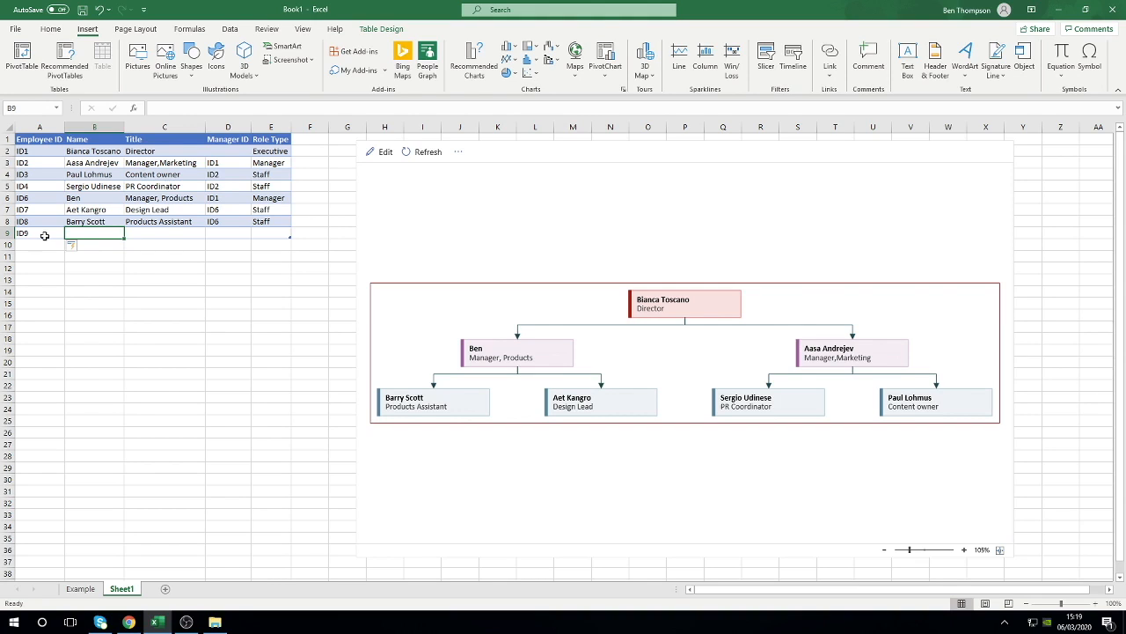
type("Tom Jones")
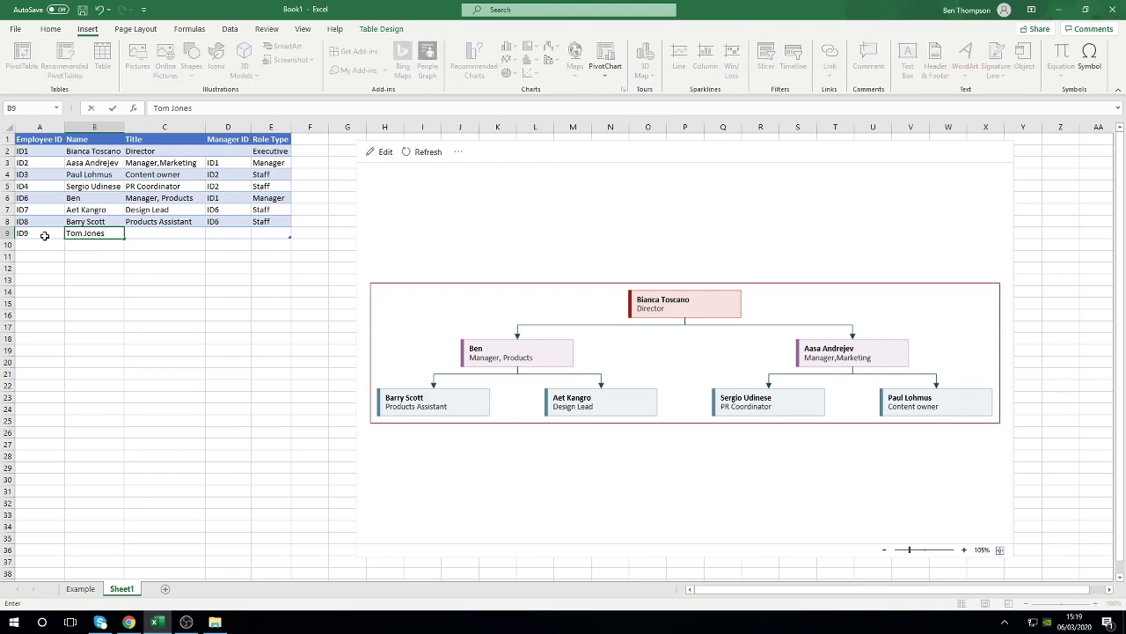
key("Tab")
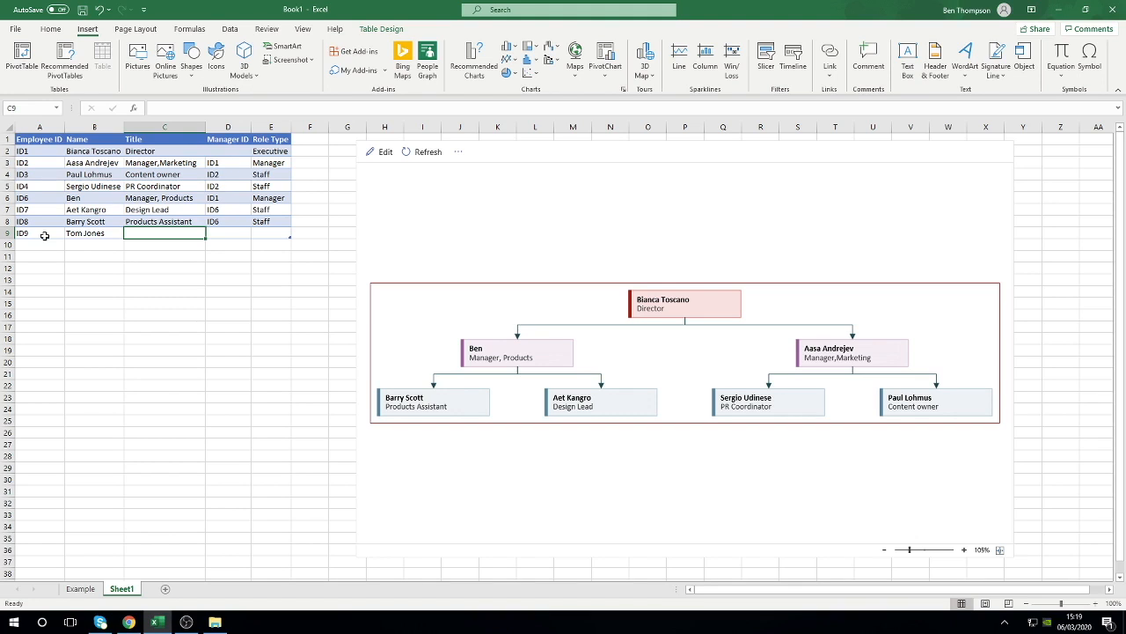
type("A")
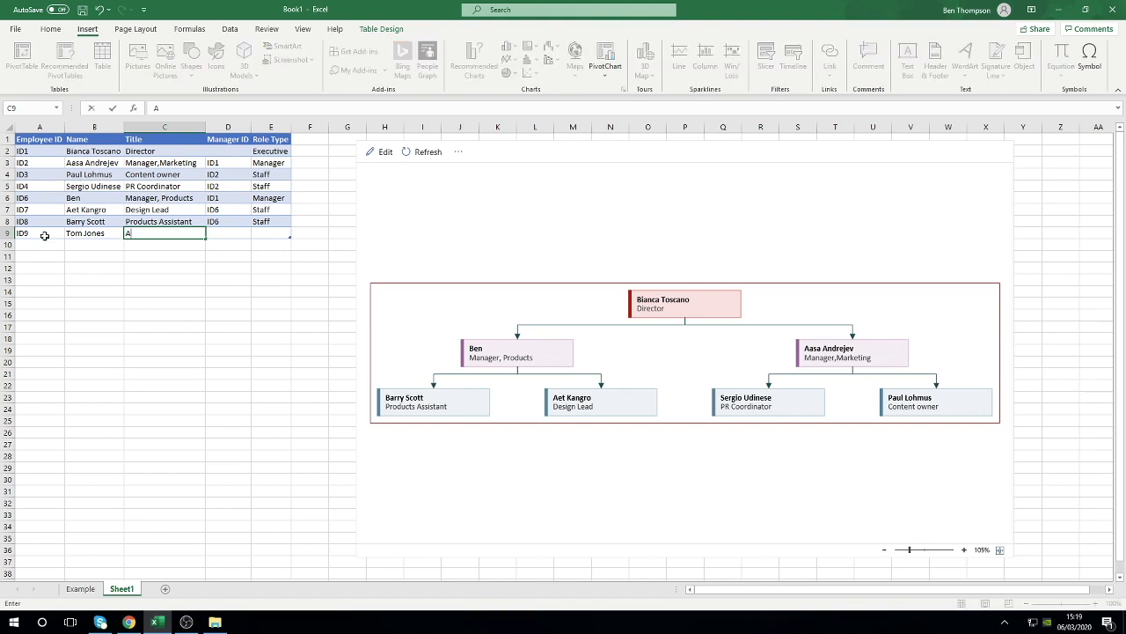
type("ssistant")
key("Tab")
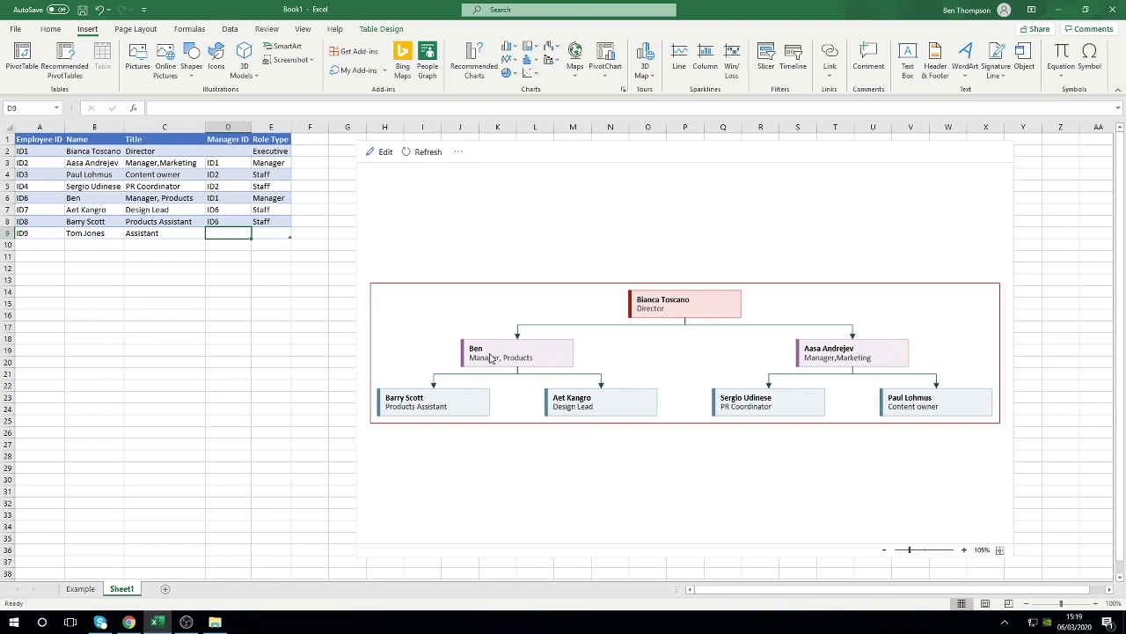
Look up the Employee ID of the "Manager, Products" employee, and set row 9's Manager ID to ID6 and Role Type to Staff
left_click(95, 200)
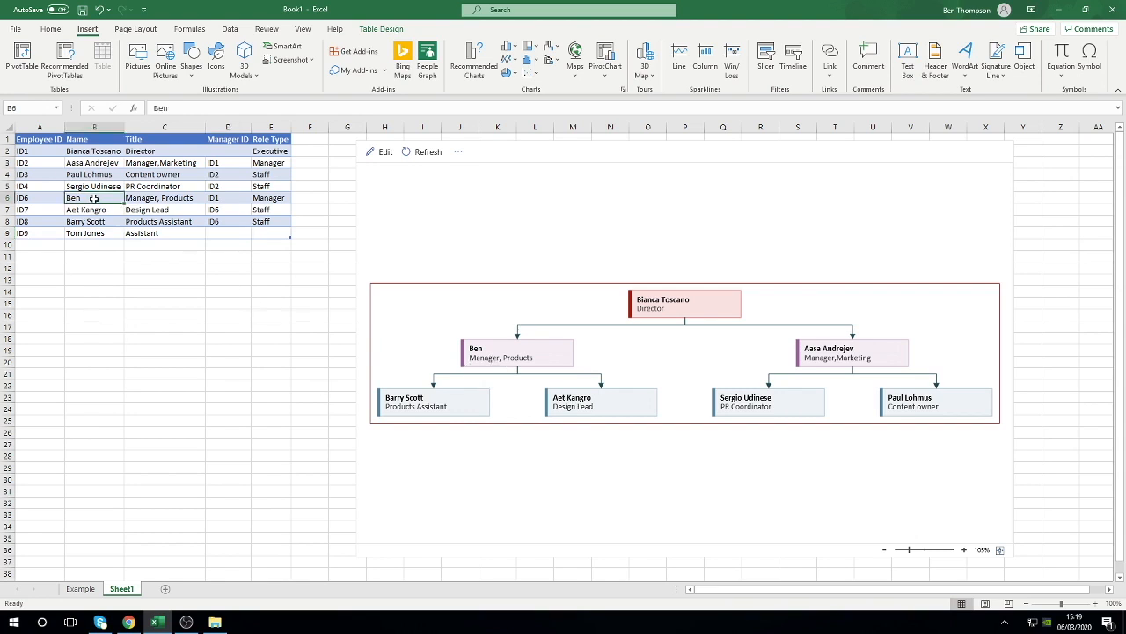
left_click(19, 199)
left_click(30, 199)
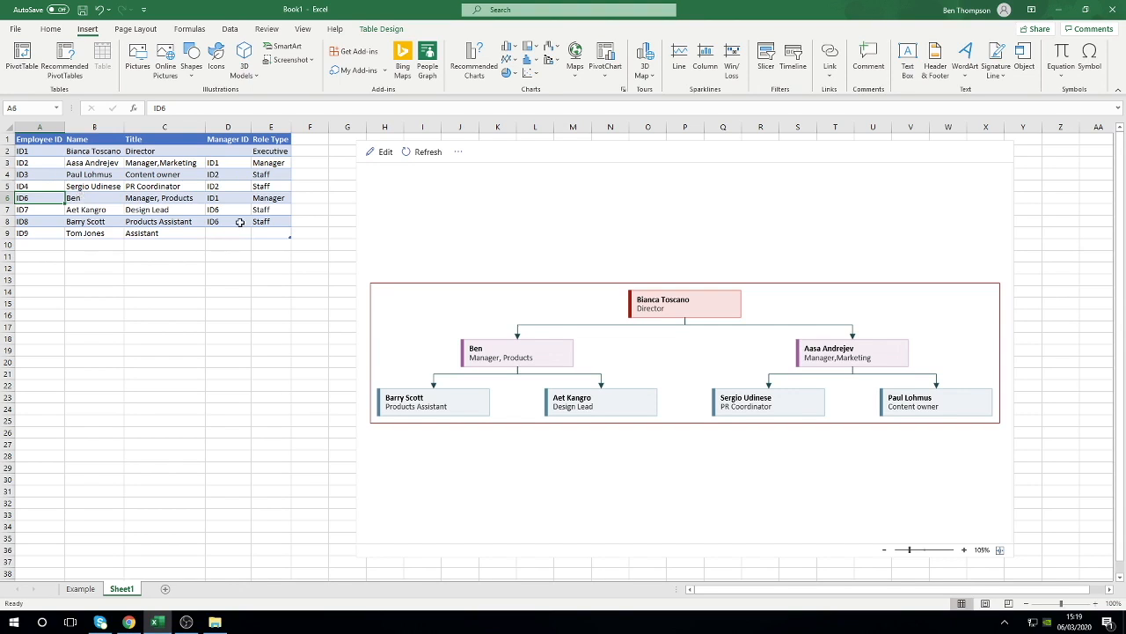
left_click(240, 221)
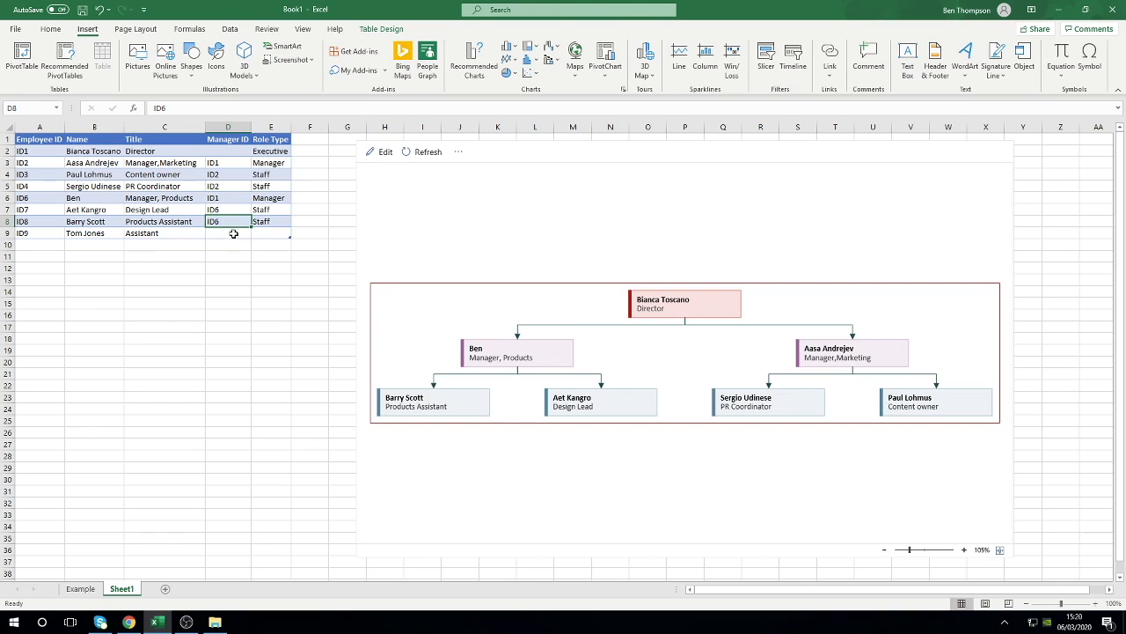
left_click(233, 234)
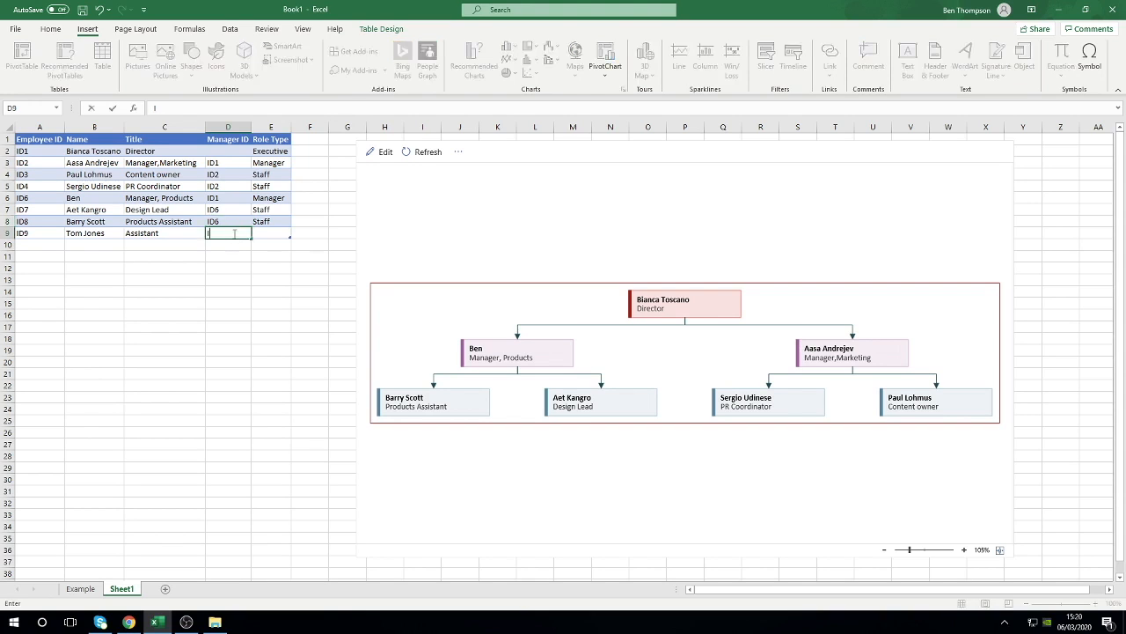
type("ID6")
key("Tab")
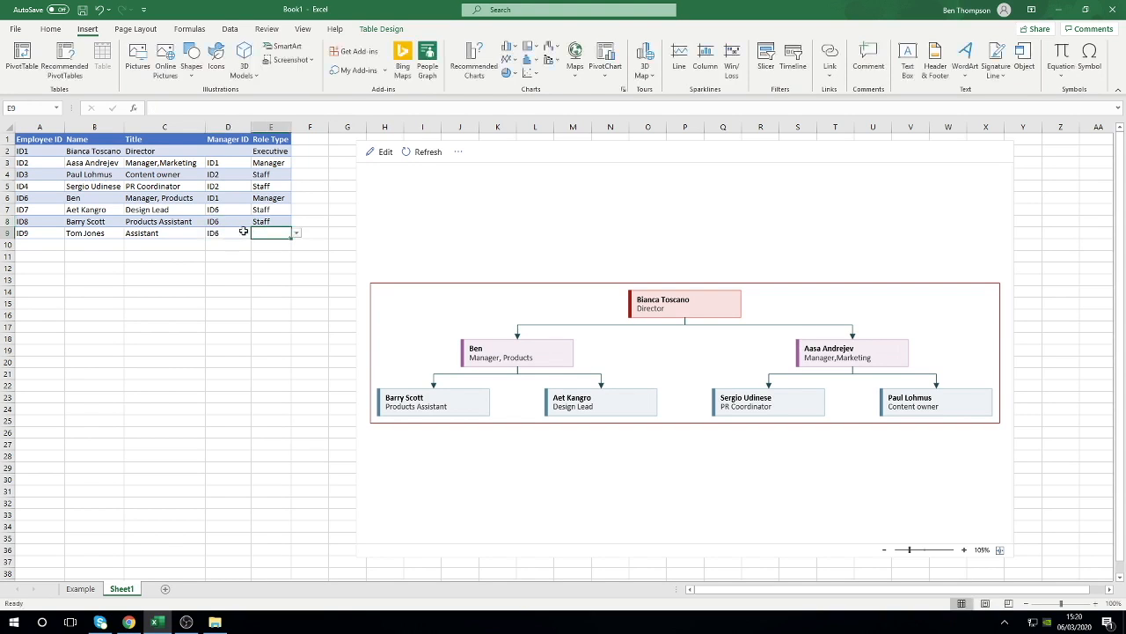
left_click(296, 233)
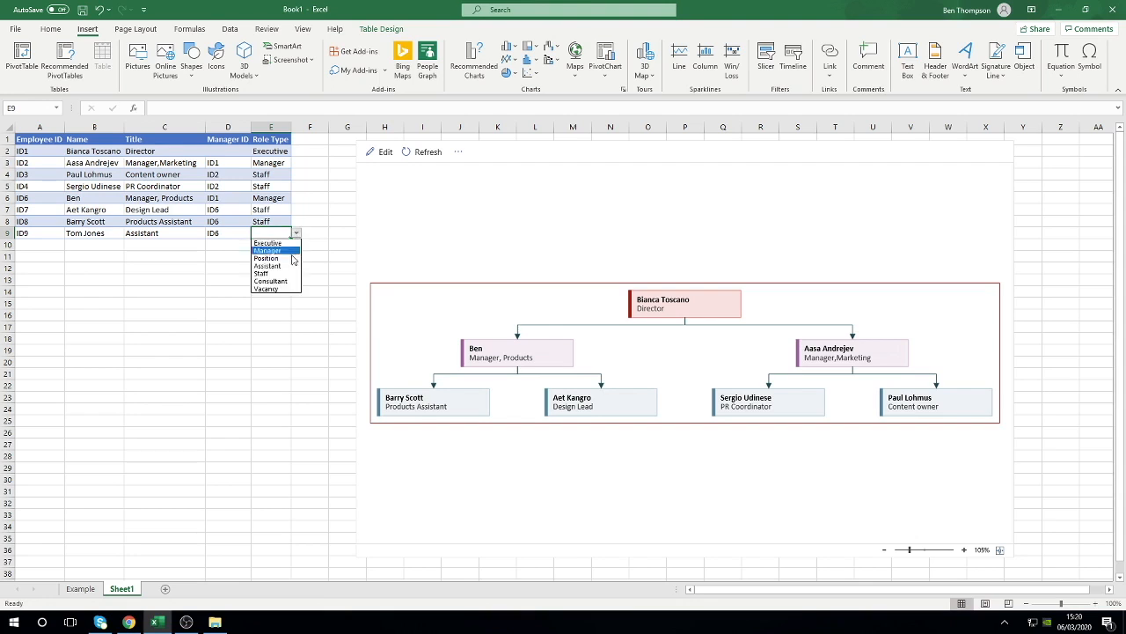
left_click(283, 273)
left_click(309, 234)
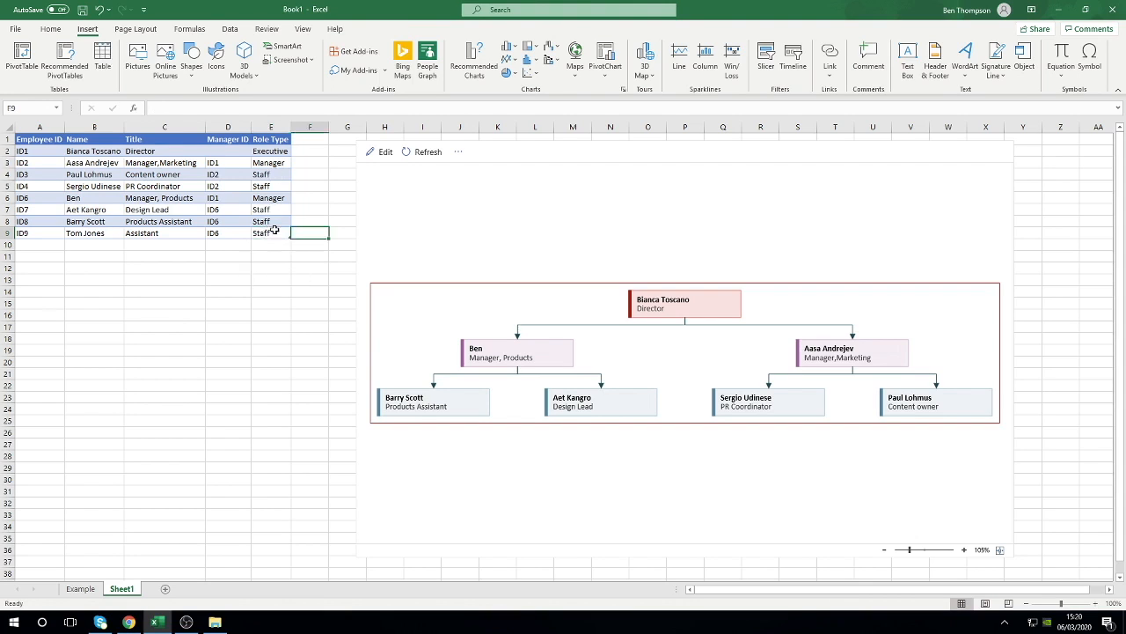
Compare the role types of the Director, the products manager and row 9 with the chart's box colours, and refresh the organization chart
left_click(275, 231)
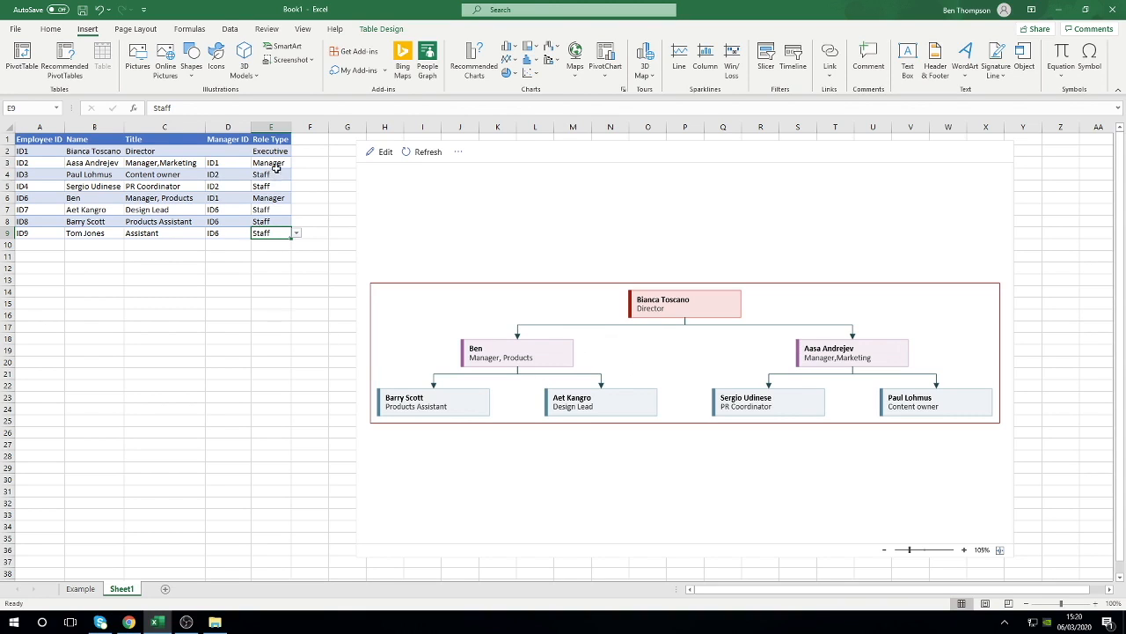
left_click(269, 151)
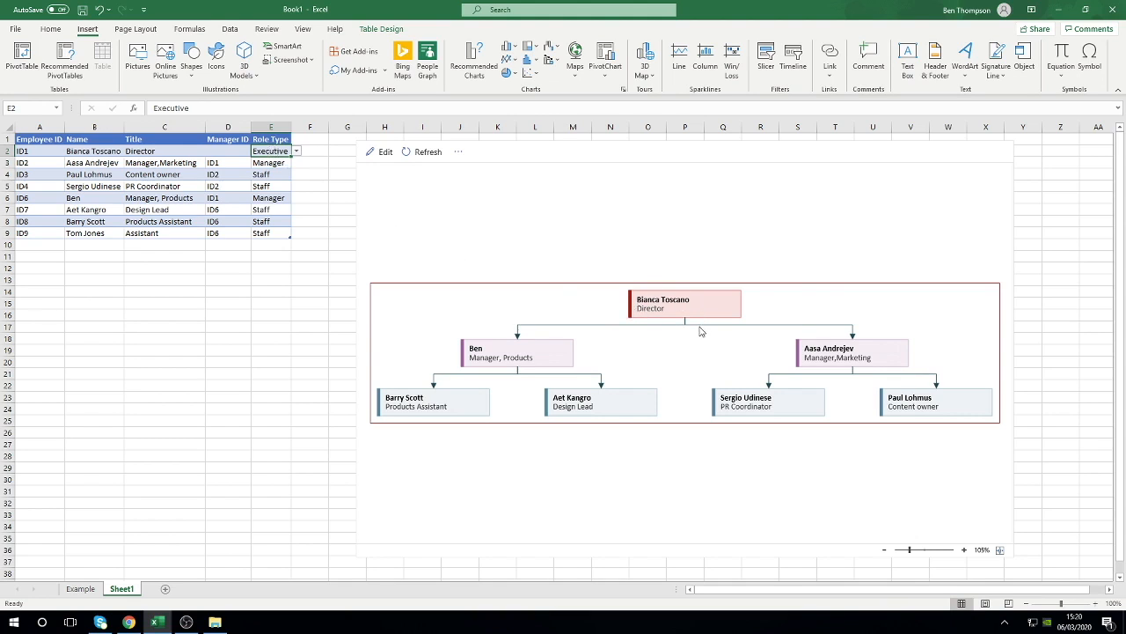
left_click(269, 199)
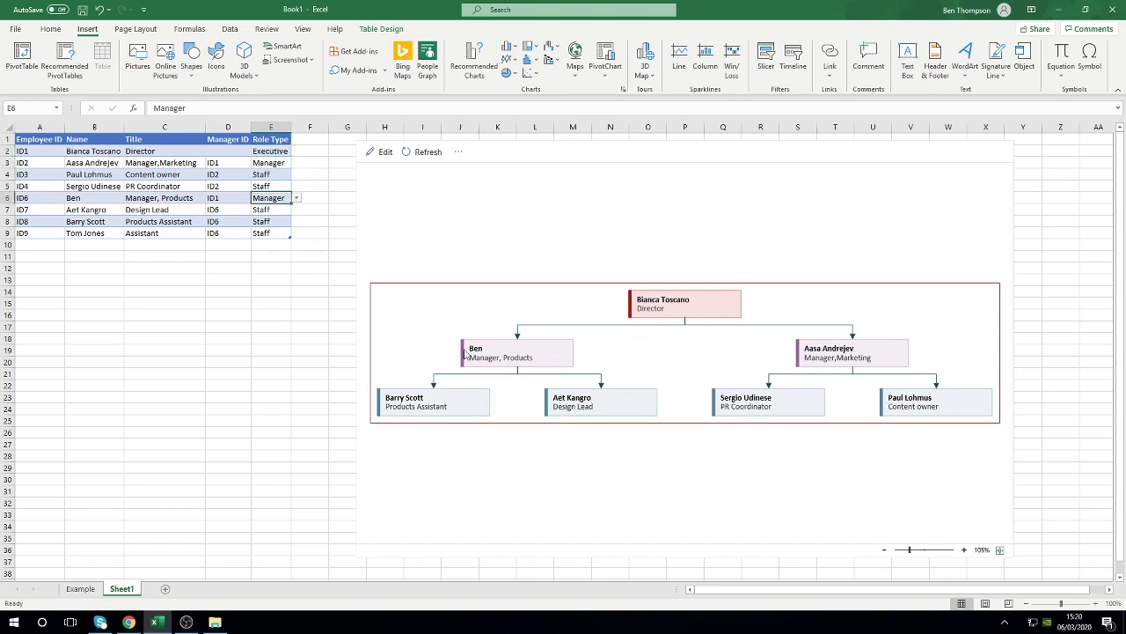
left_click(280, 233)
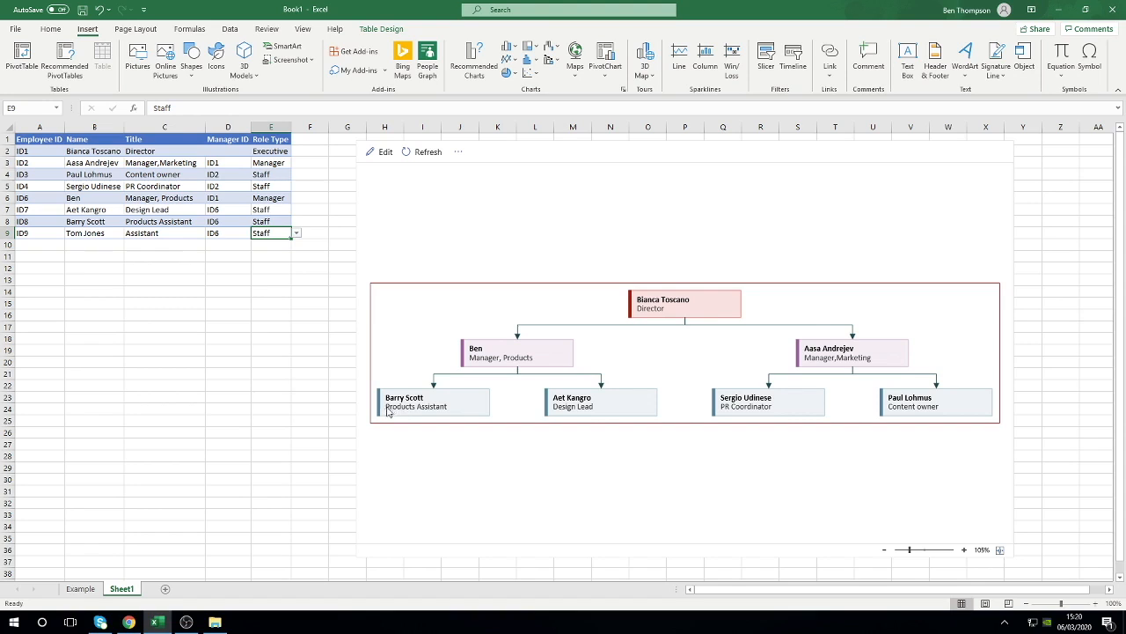
left_click(296, 234)
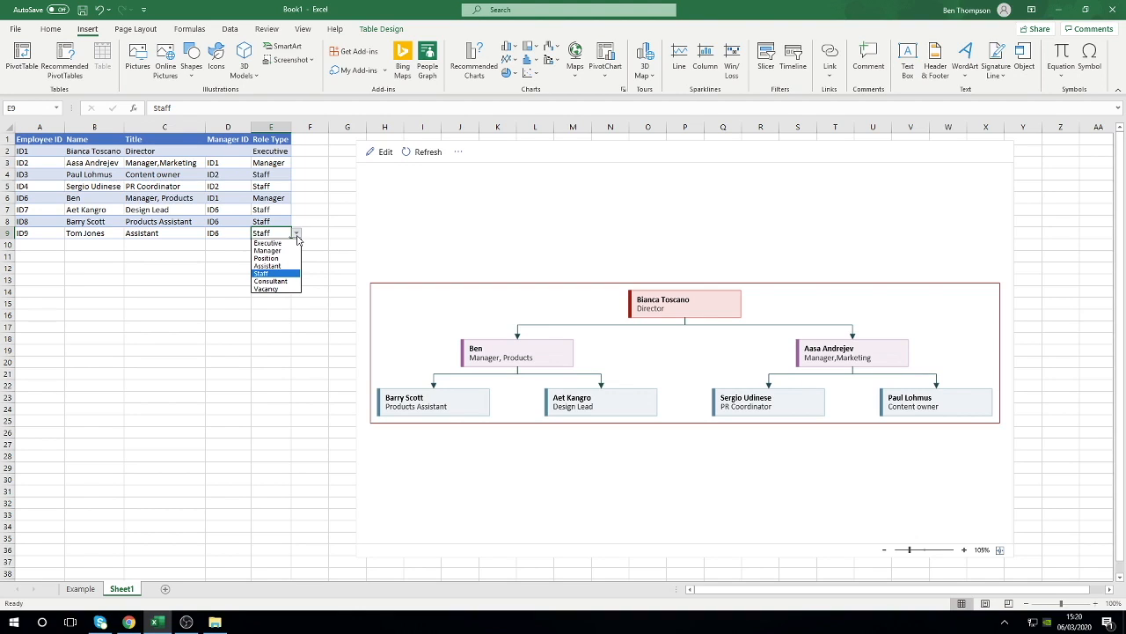
left_click(308, 221)
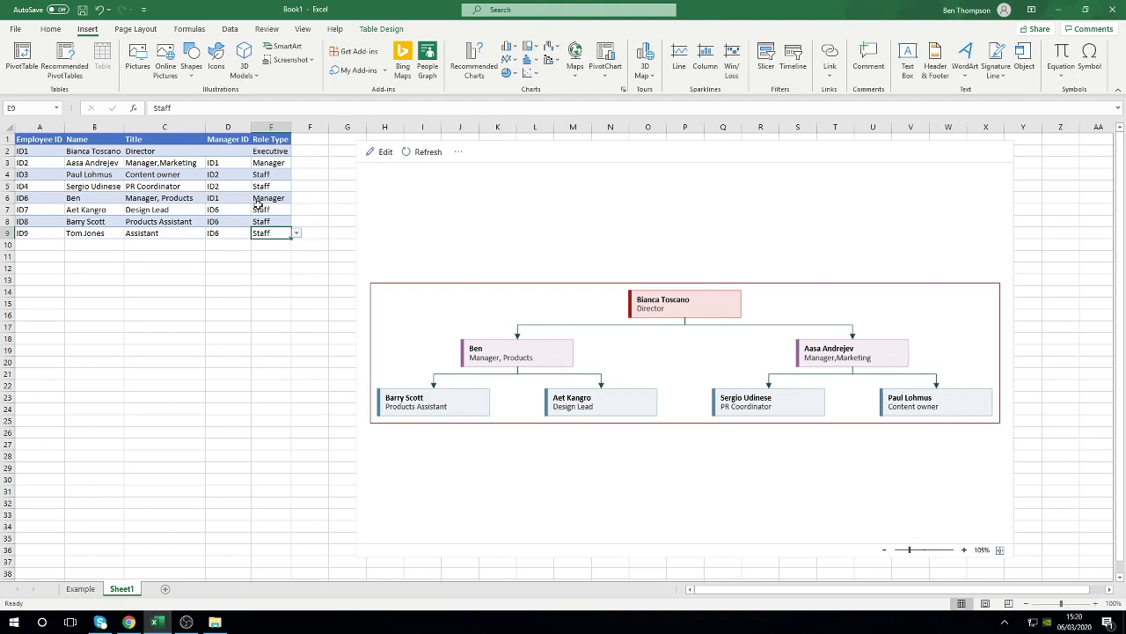
left_click(414, 152)
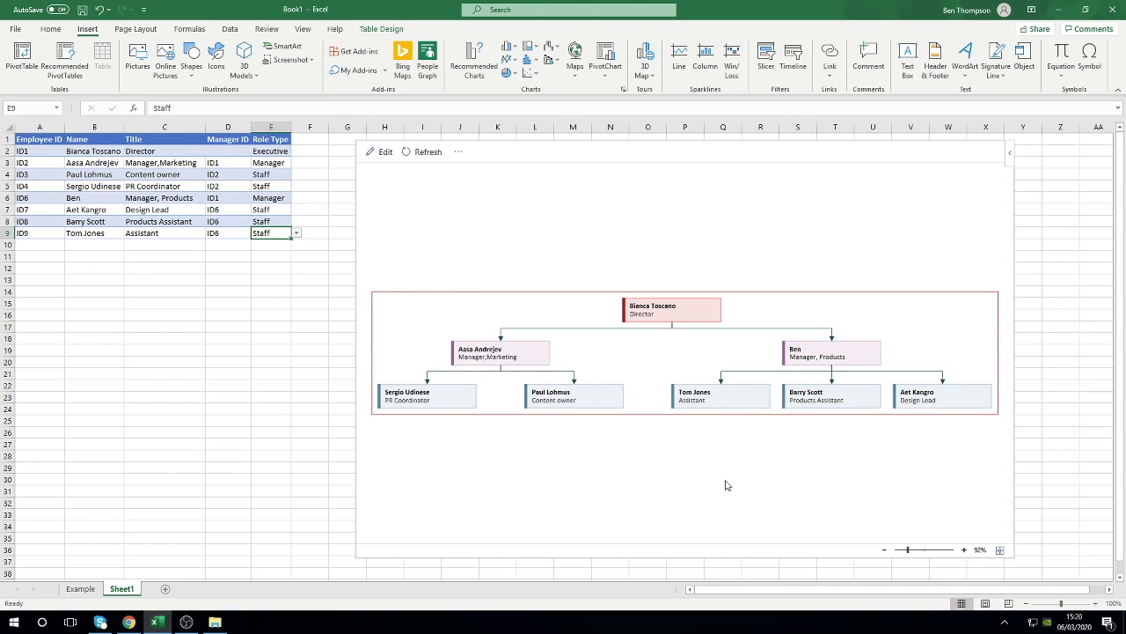
Add another employee in row 10 with Employee ID ID10, the employee's first name and the title Assistant
left_click(34, 243)
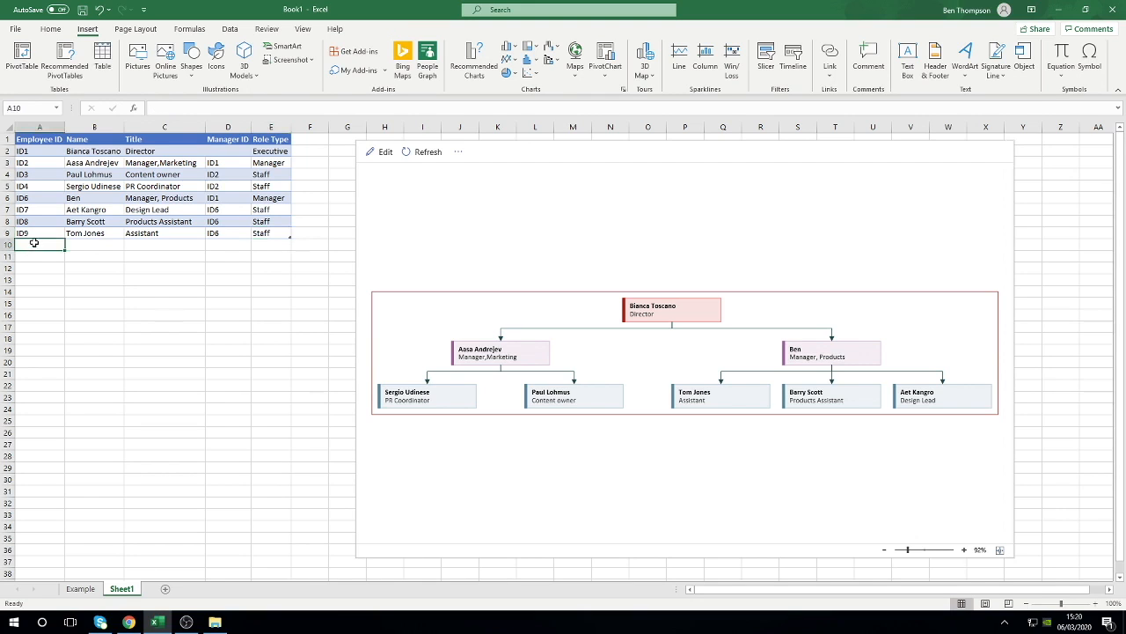
type("ID10")
key("Tab")
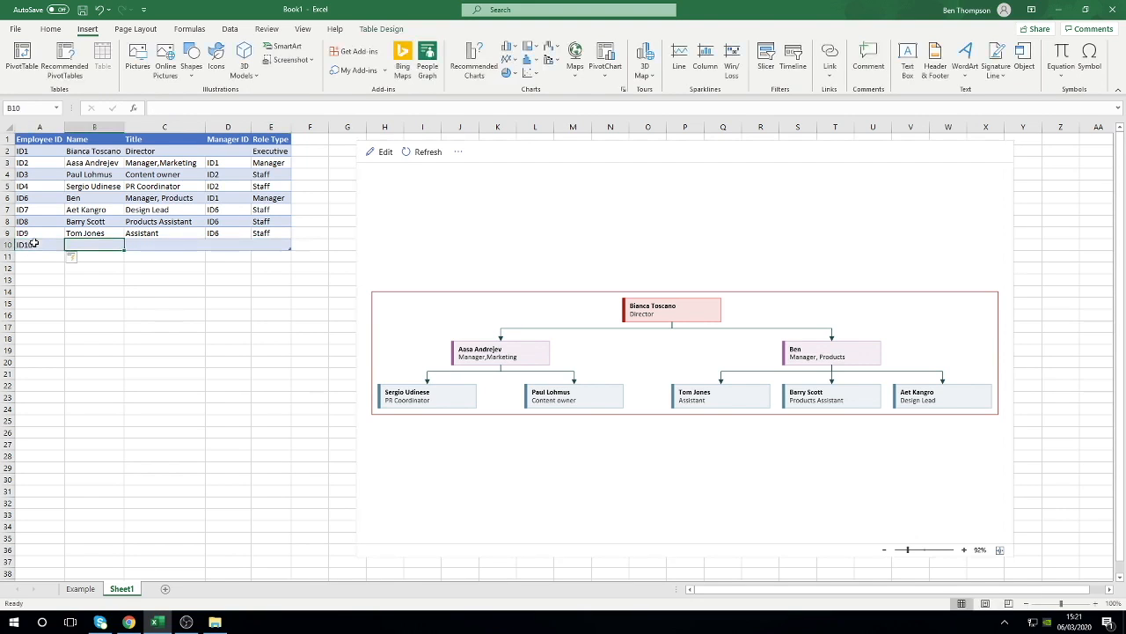
type("Claire")
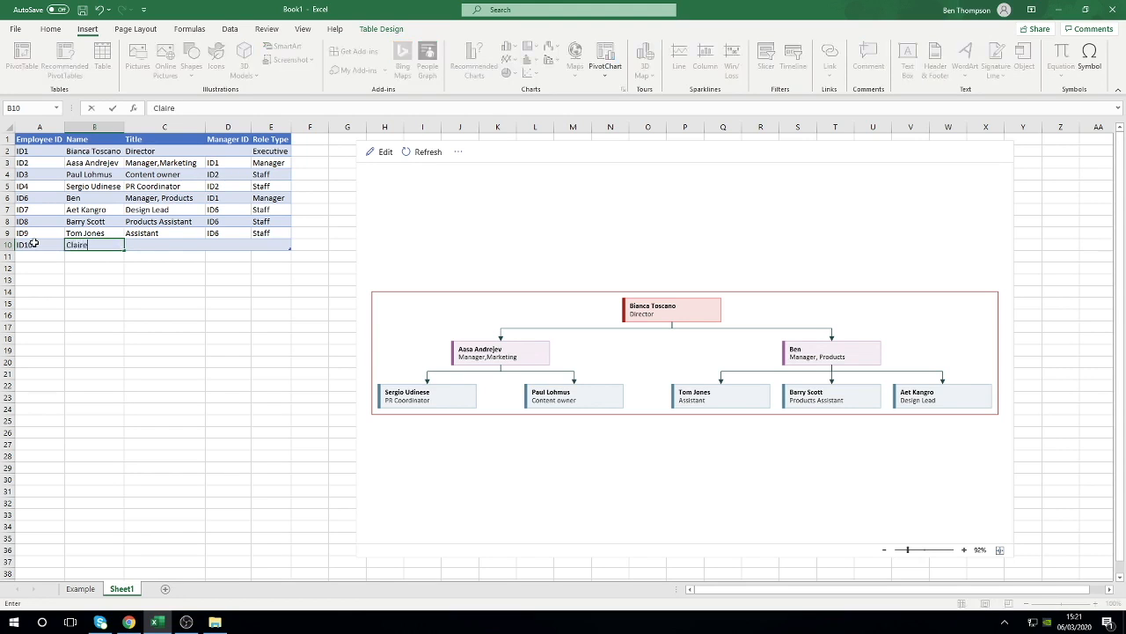
key("Tab")
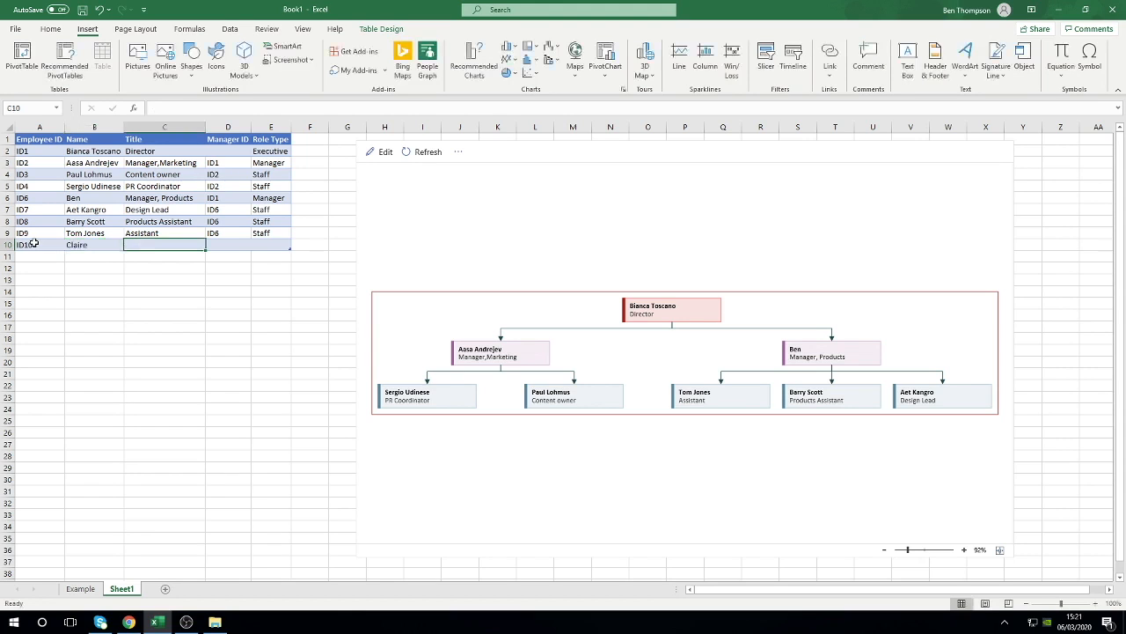
type("Assistant")
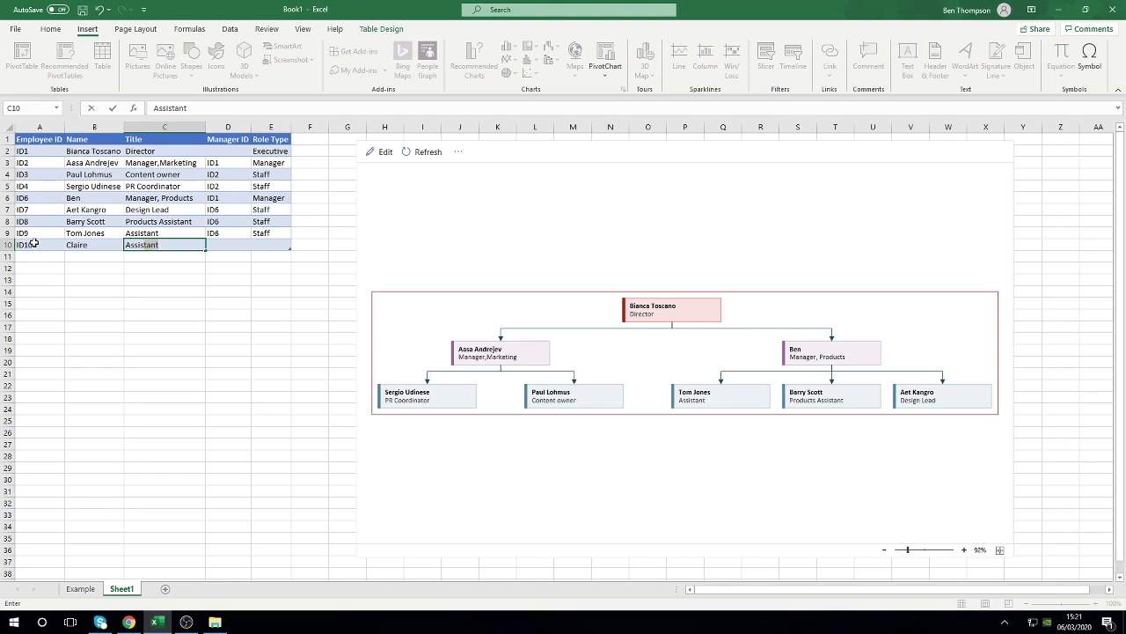
key("Tab")
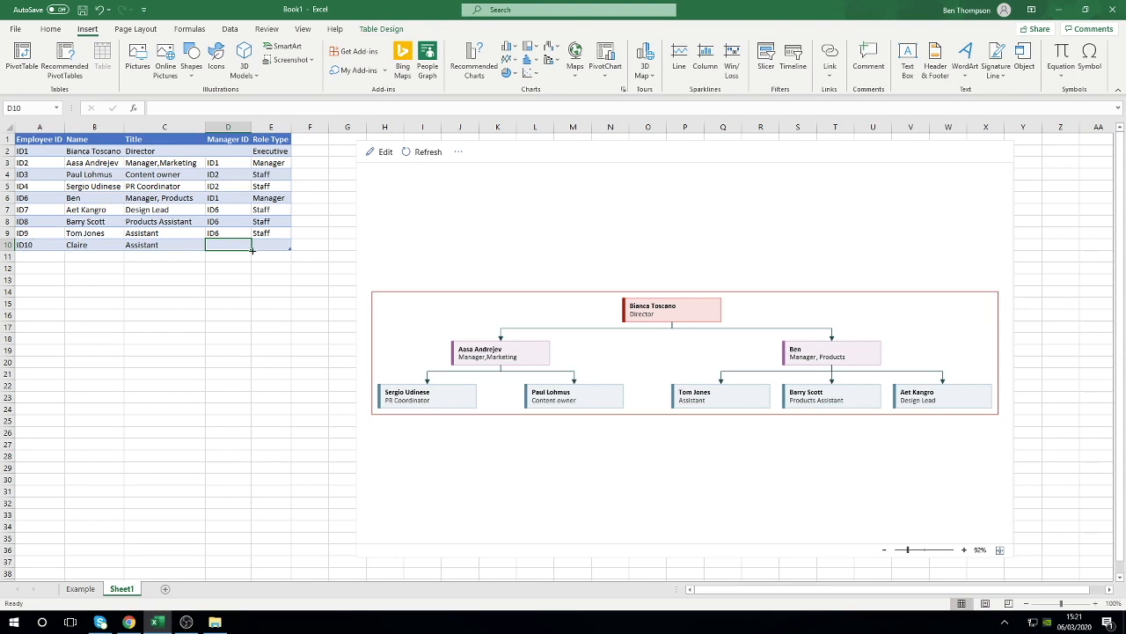
Set the Manager ID in row 10 to ID8 and the Role Type to Staff
type("ID8")
key("Tab")
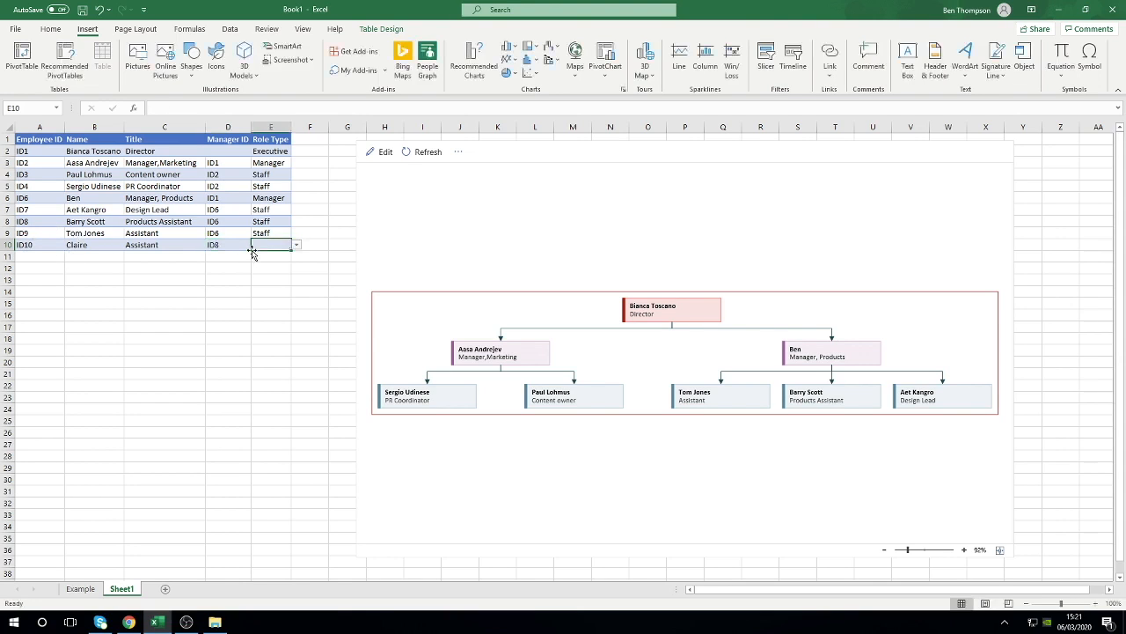
type("Staff")
key("Tab")
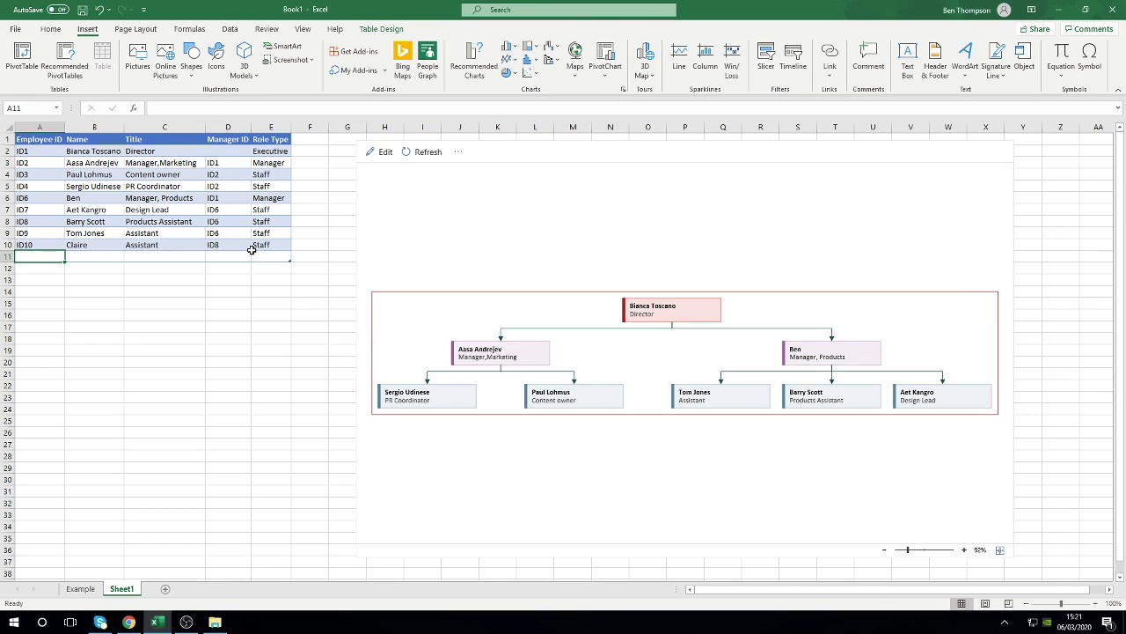
Delete the empty table row 11 and refresh the organization chart
right_click(36, 256)
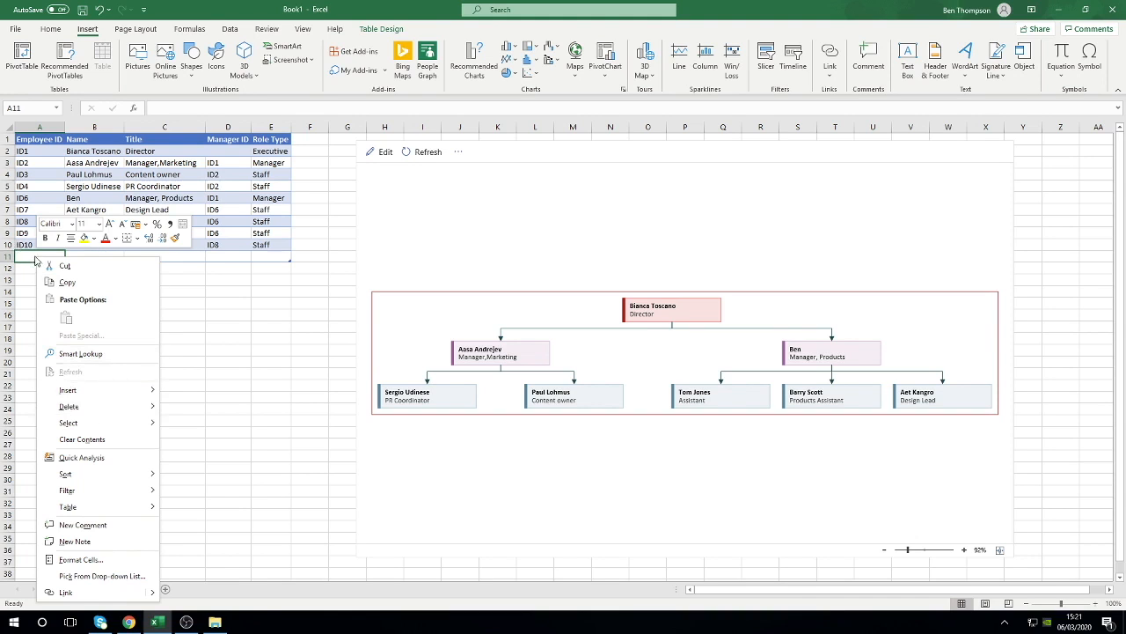
mouse_move(69, 406)
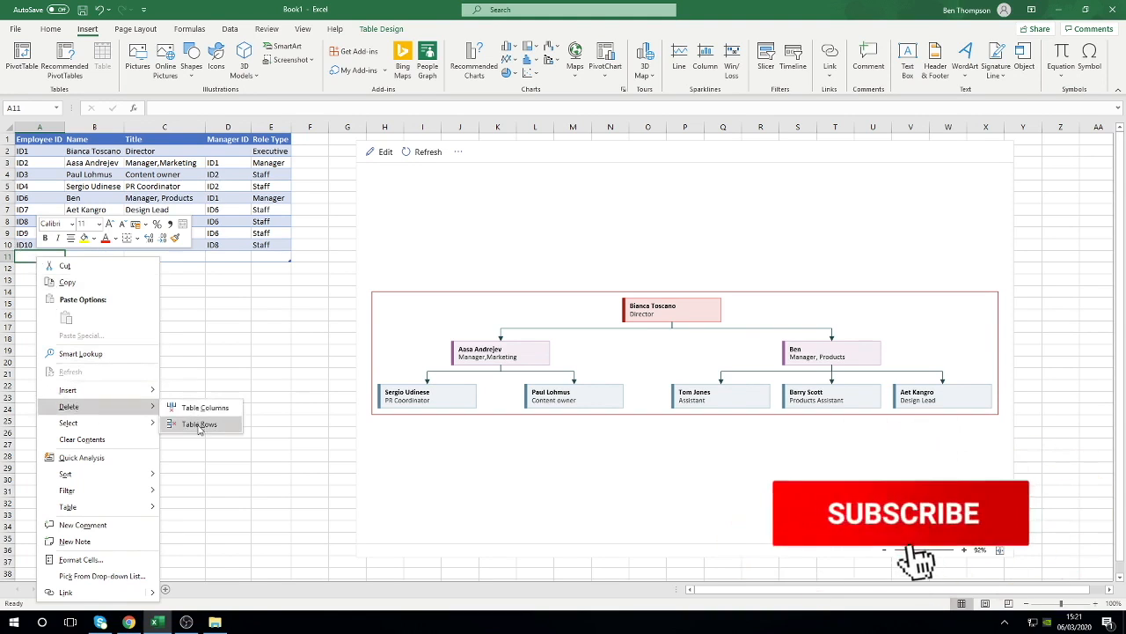
left_click(198, 425)
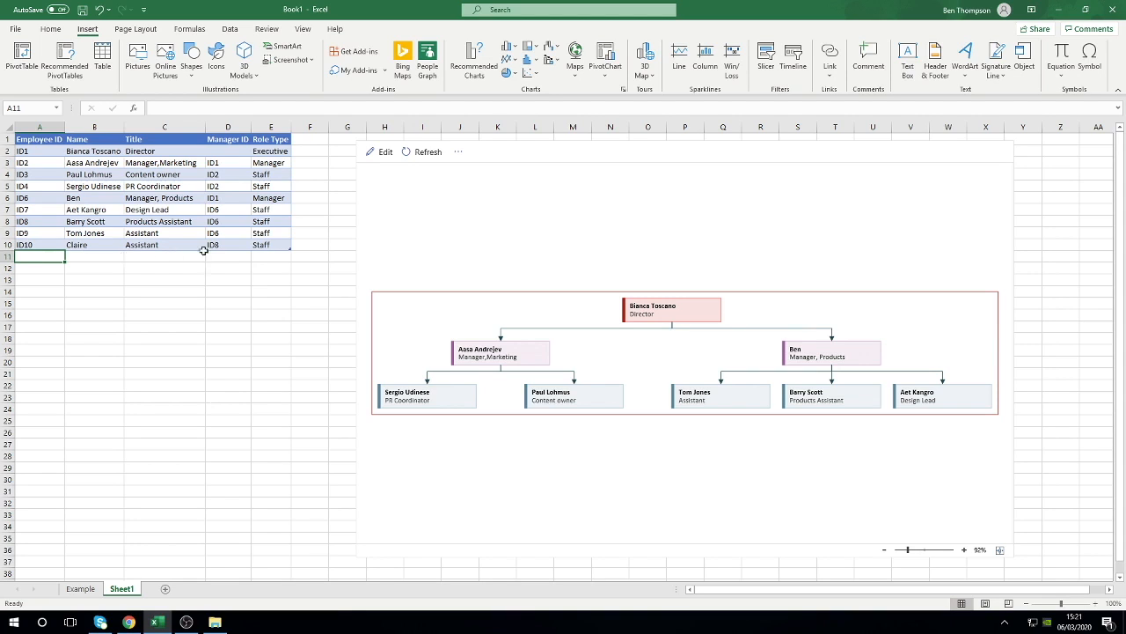
left_click(429, 153)
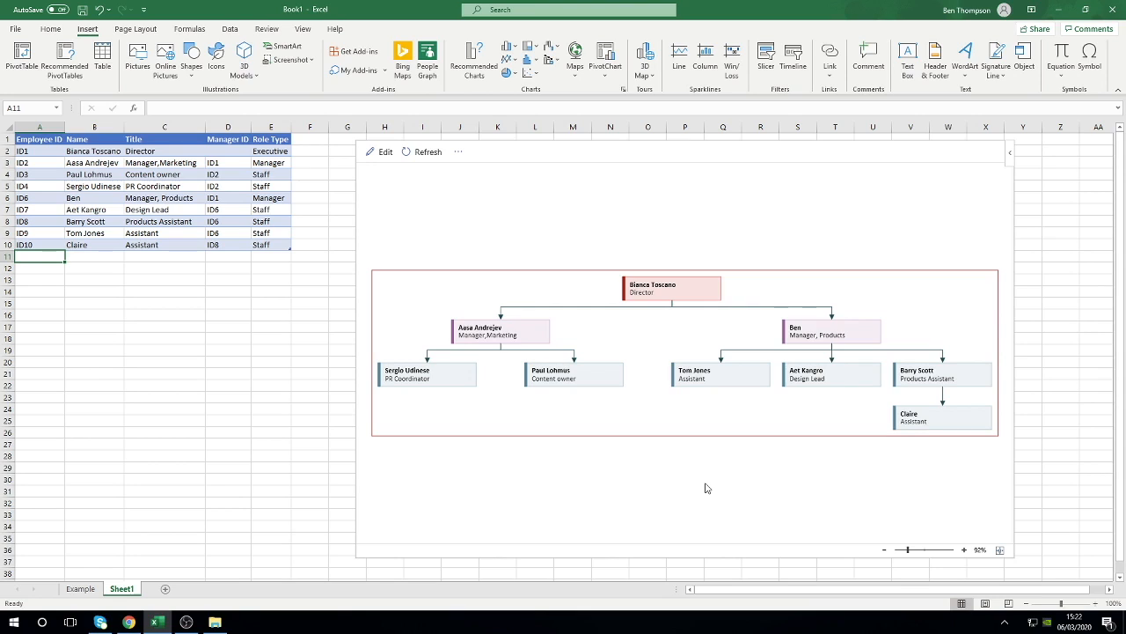
Change the Director's Role Type in row 2 to Manager and refresh the organization chart
left_click(285, 151)
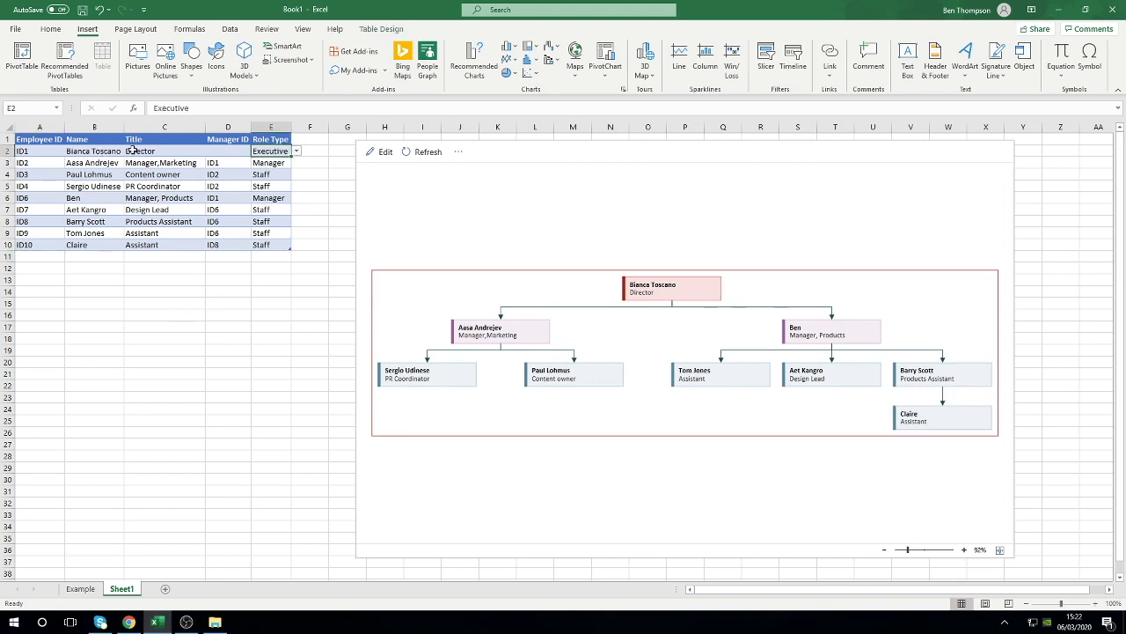
left_click(298, 152)
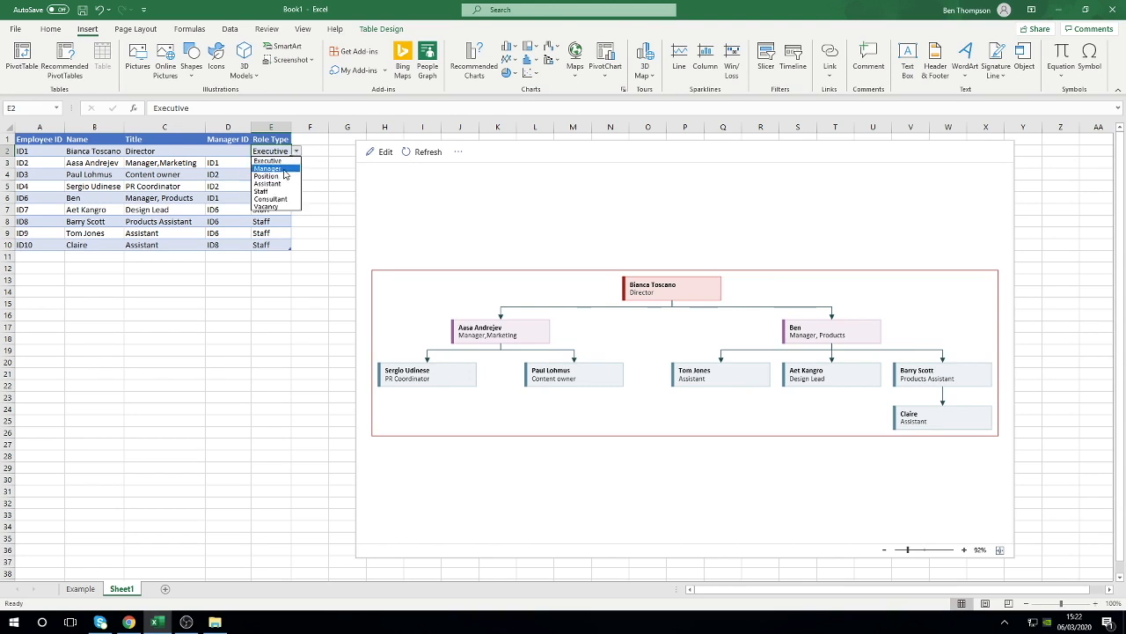
left_click(280, 168)
left_click(428, 151)
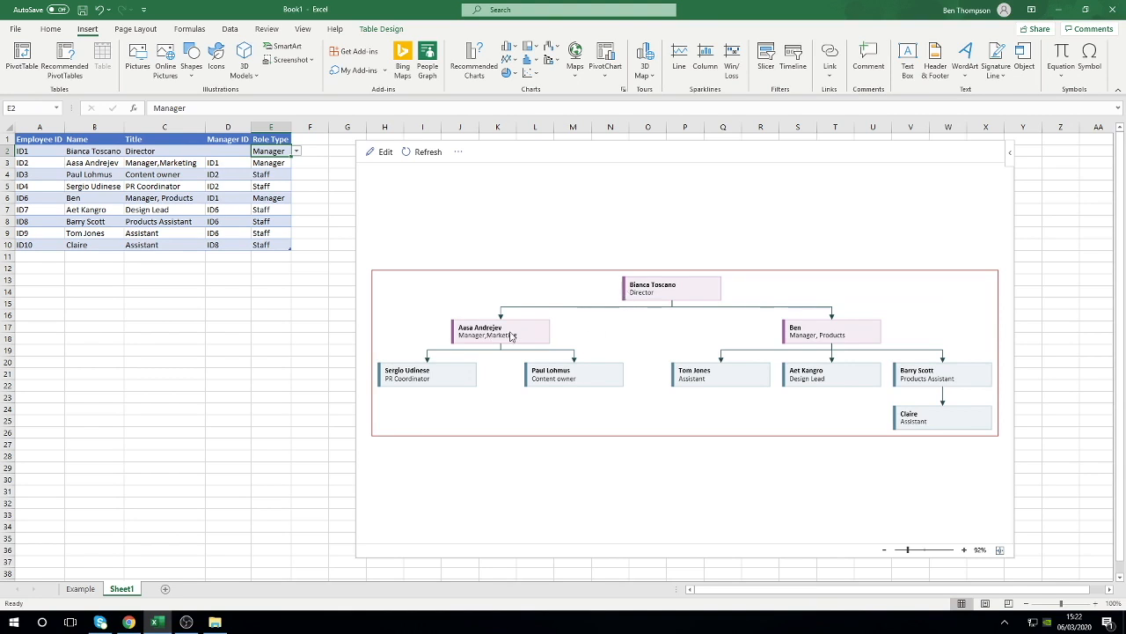
Try Vacancy and Consultant as the Director's Role Type in row 2, refreshing the organization chart after each change
left_click(297, 152)
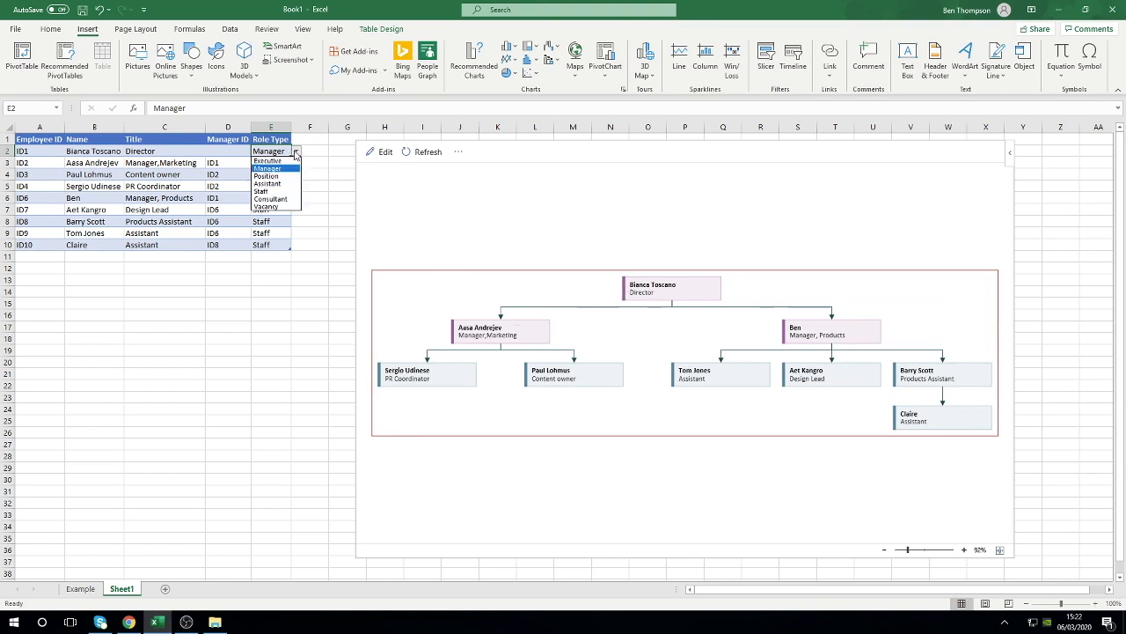
left_click(285, 207)
left_click(440, 156)
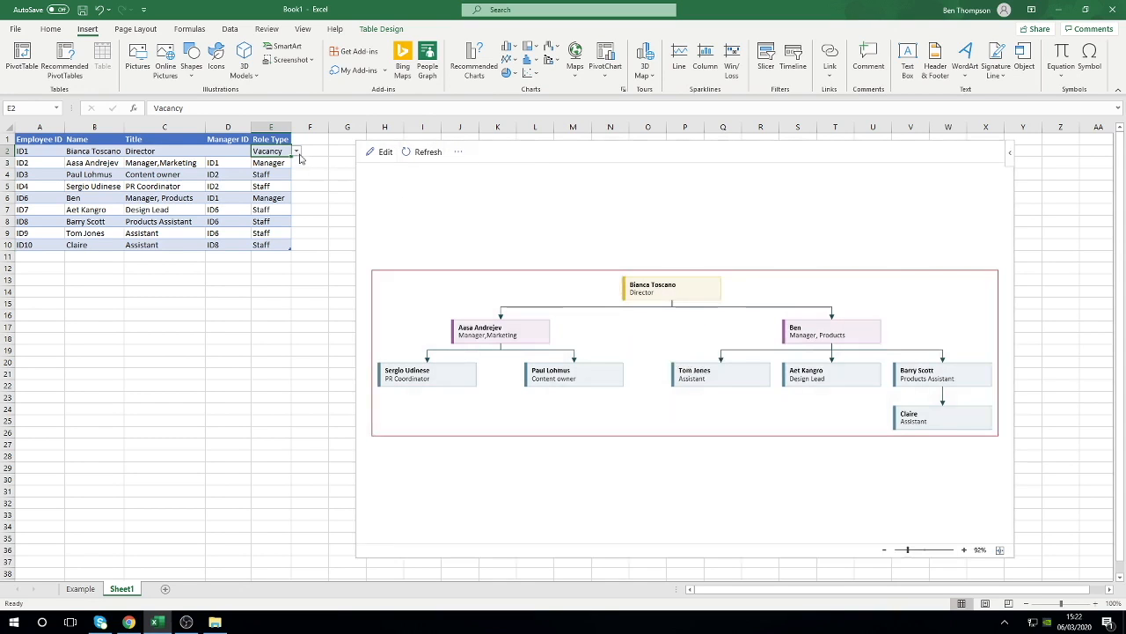
left_click(296, 152)
left_click(283, 199)
left_click(431, 155)
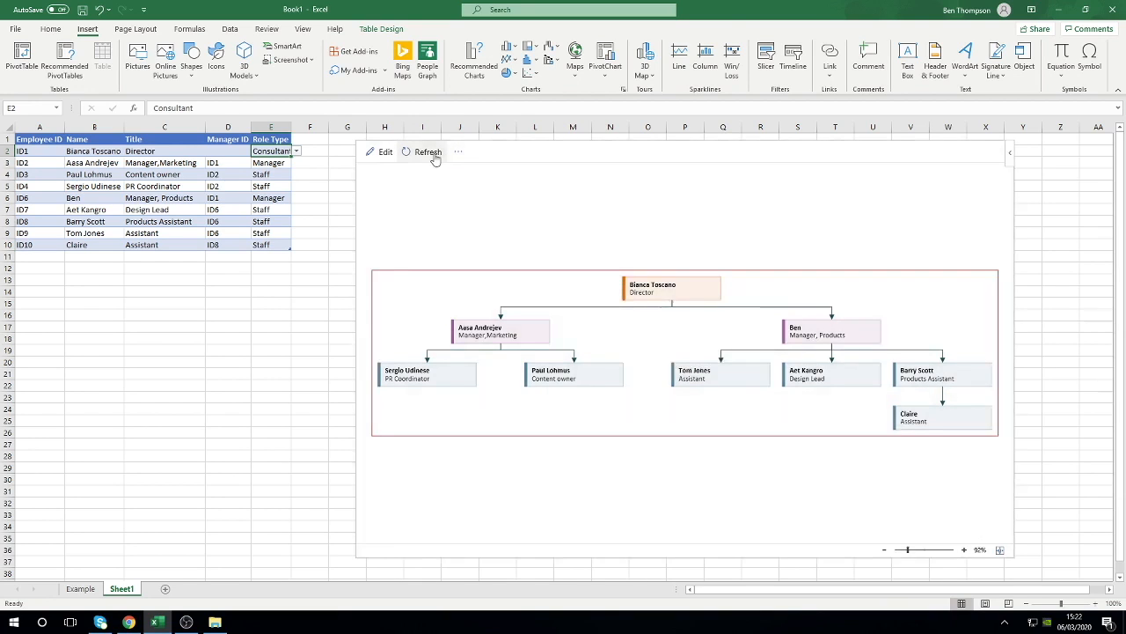
Set the Director's Role Type in row 2 to Executive and refresh the organization chart
left_click(297, 152)
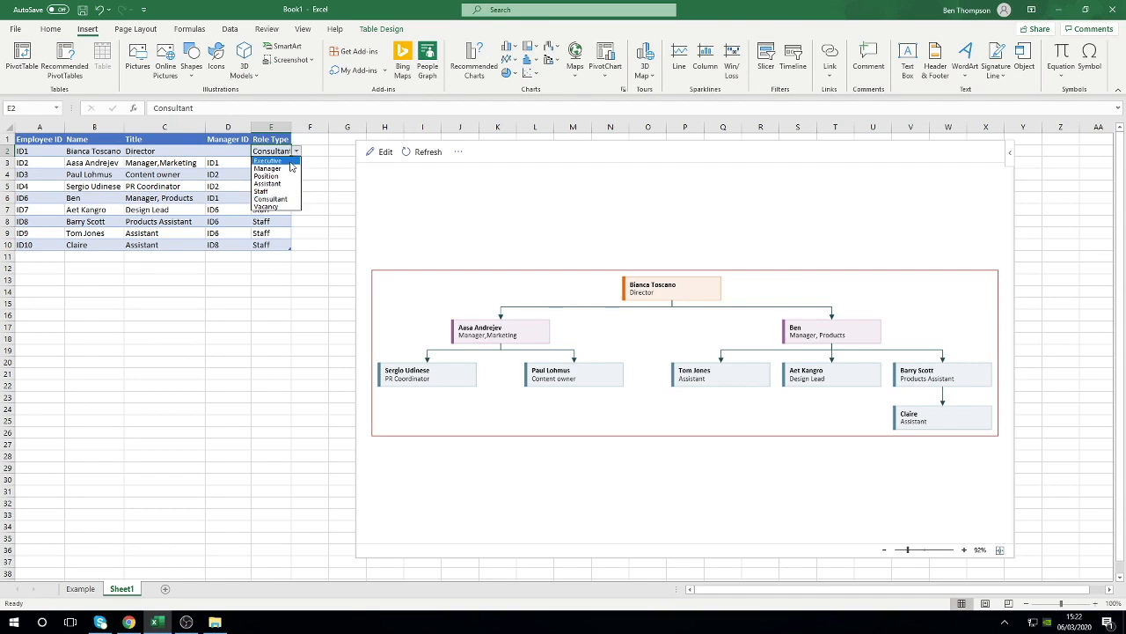
left_click(288, 162)
left_click(424, 151)
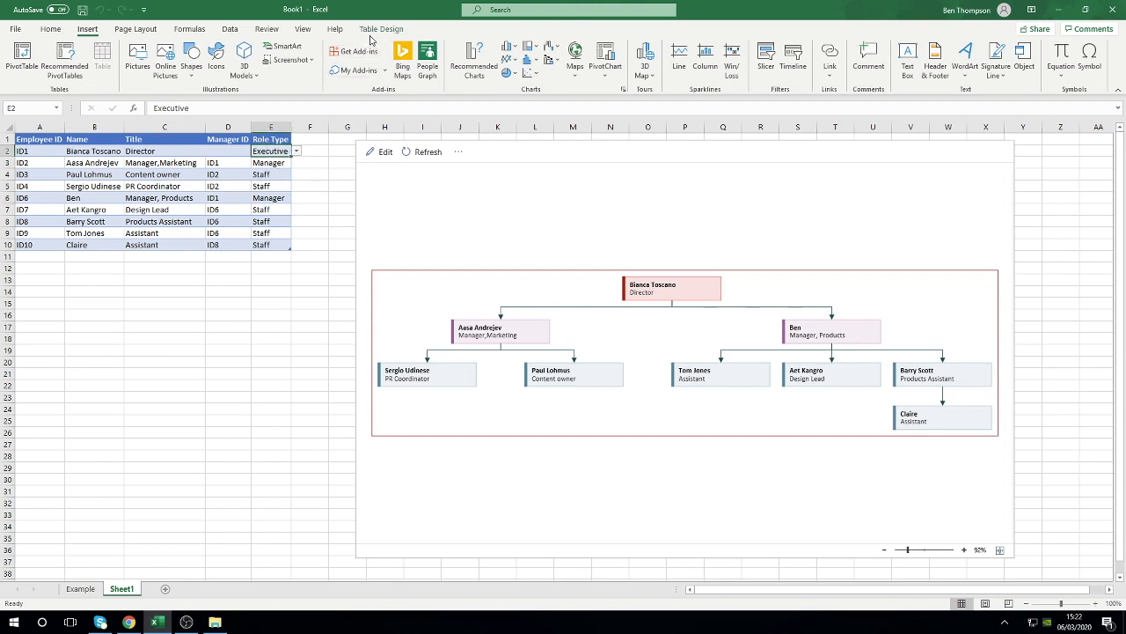
left_click(381, 29)
left_click(300, 152)
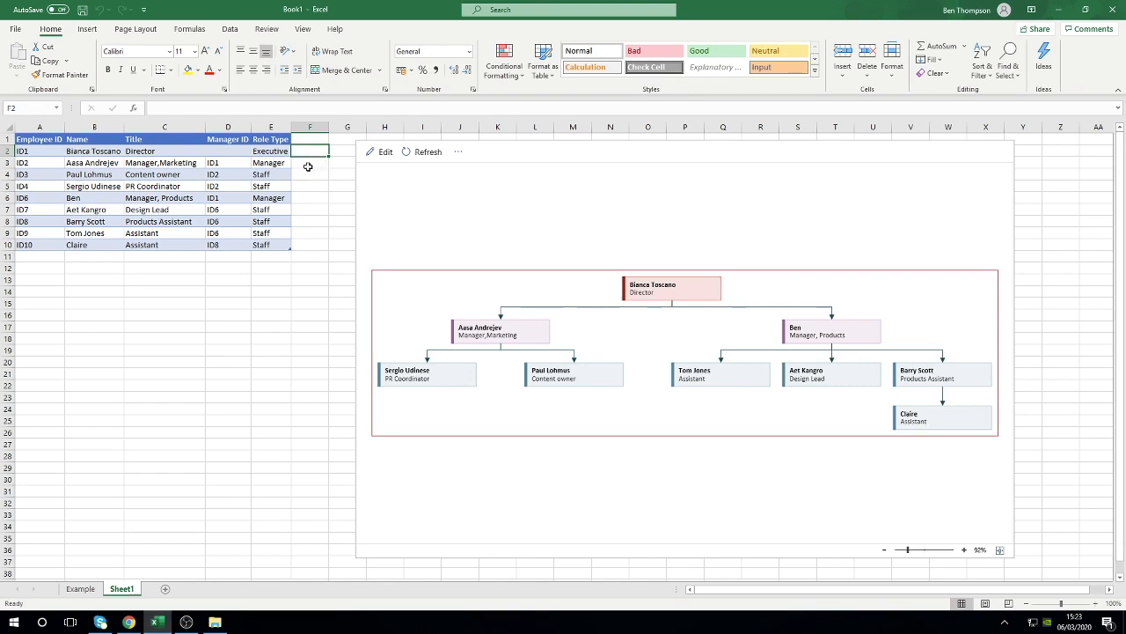
left_click(76, 197)
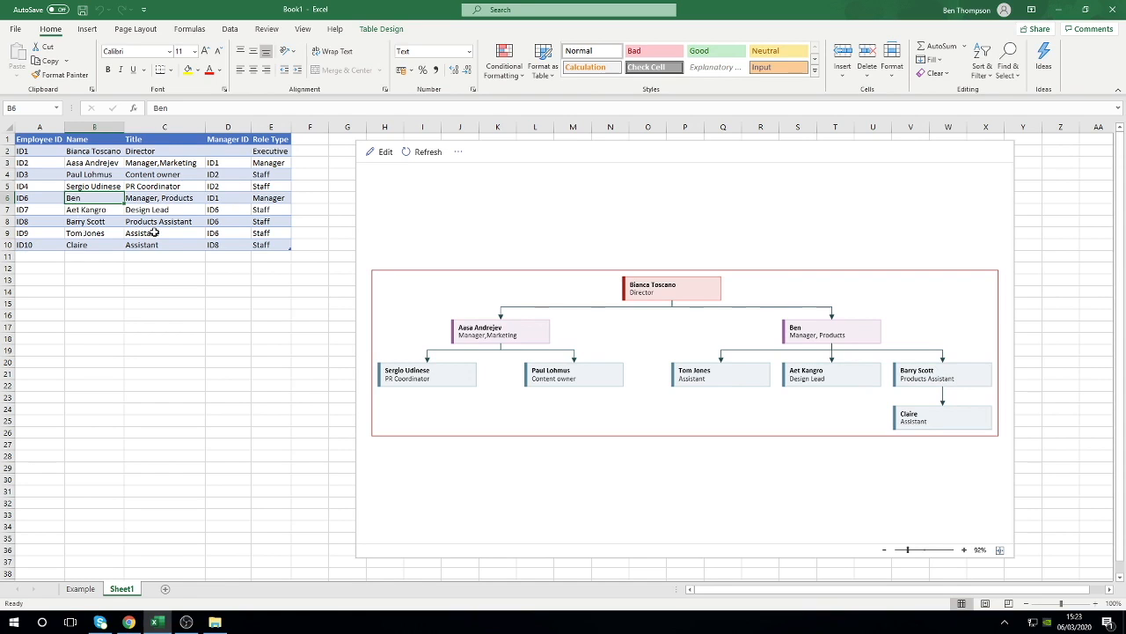
left_click(83, 188)
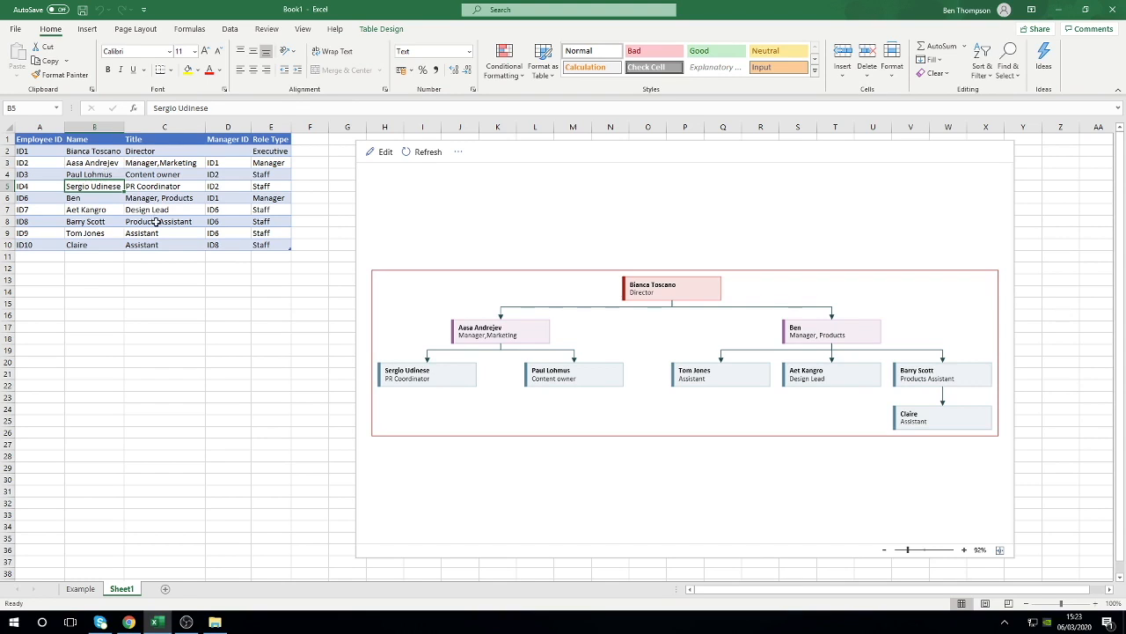
Replace the Director's name in row 2 of the table with a different employee's first name
left_click(75, 150)
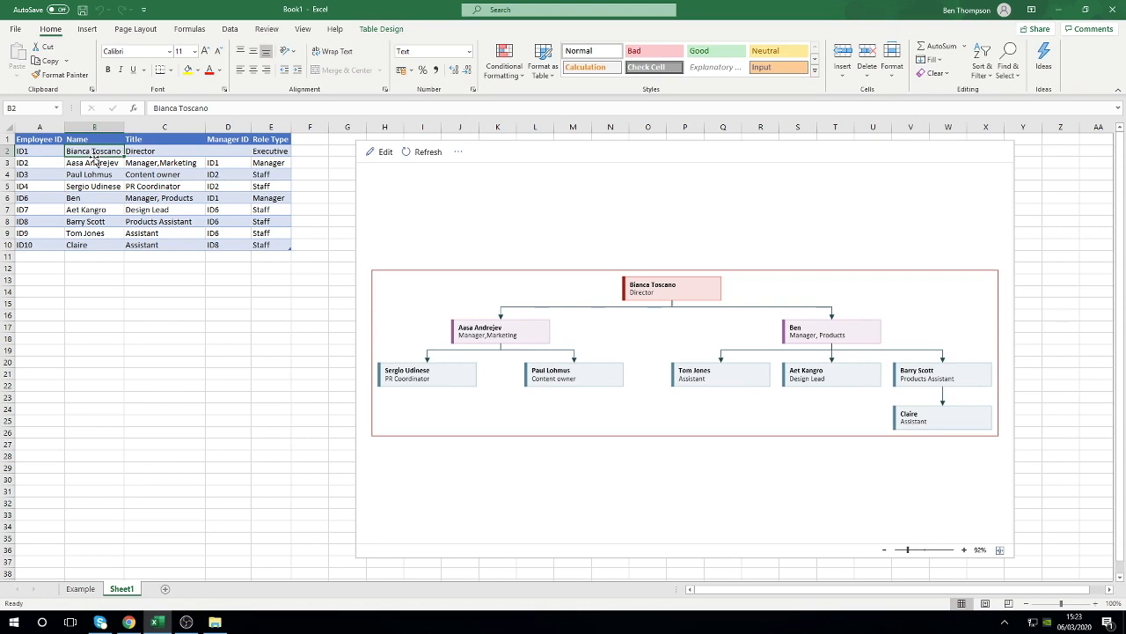
type("John")
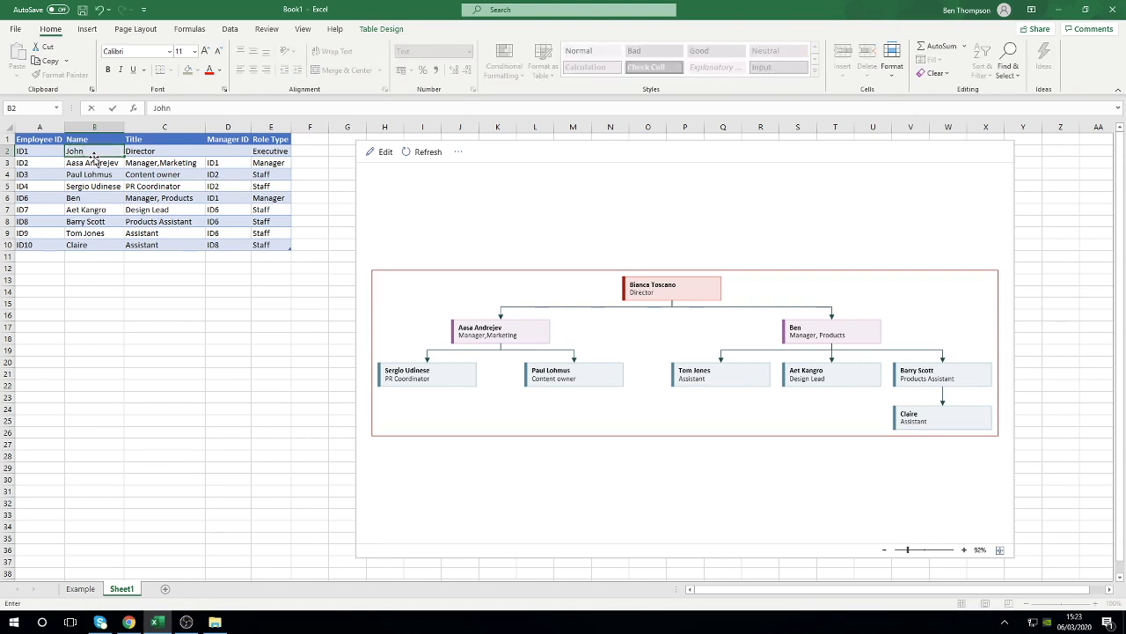
key("Return")
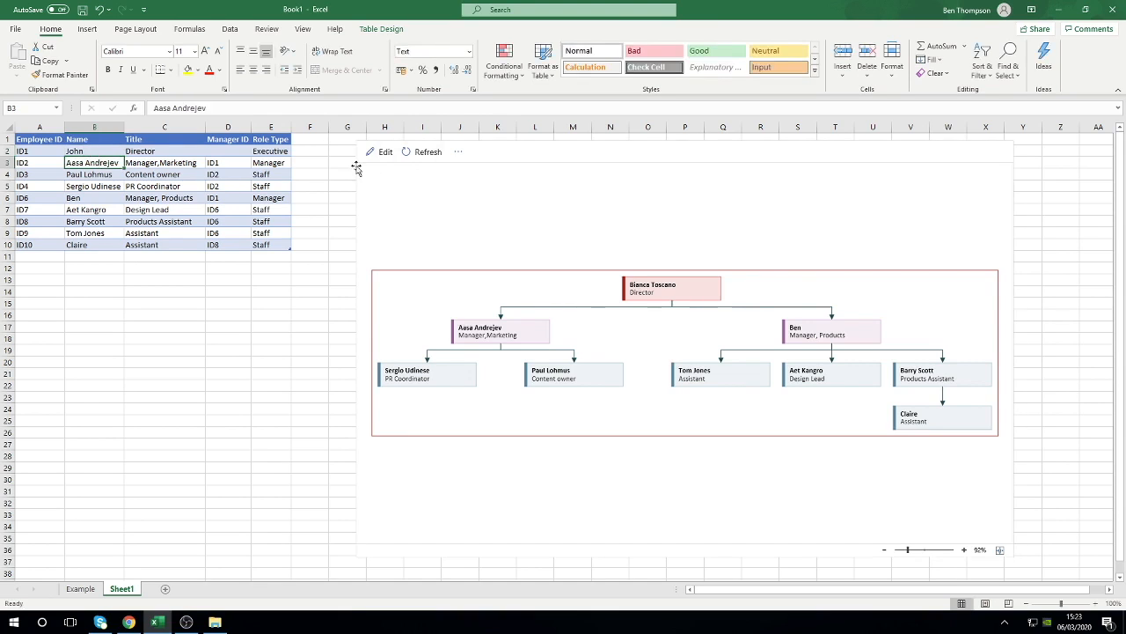
Change the Title in row 2 to Managing Director and refresh the organization chart
left_click(149, 154)
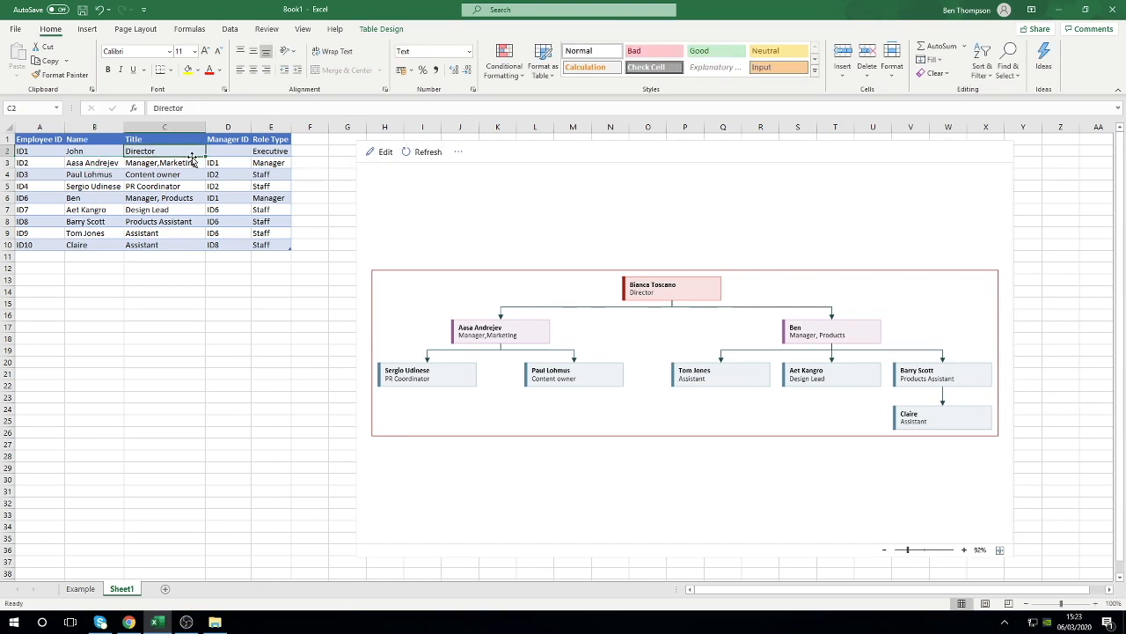
left_click(155, 108)
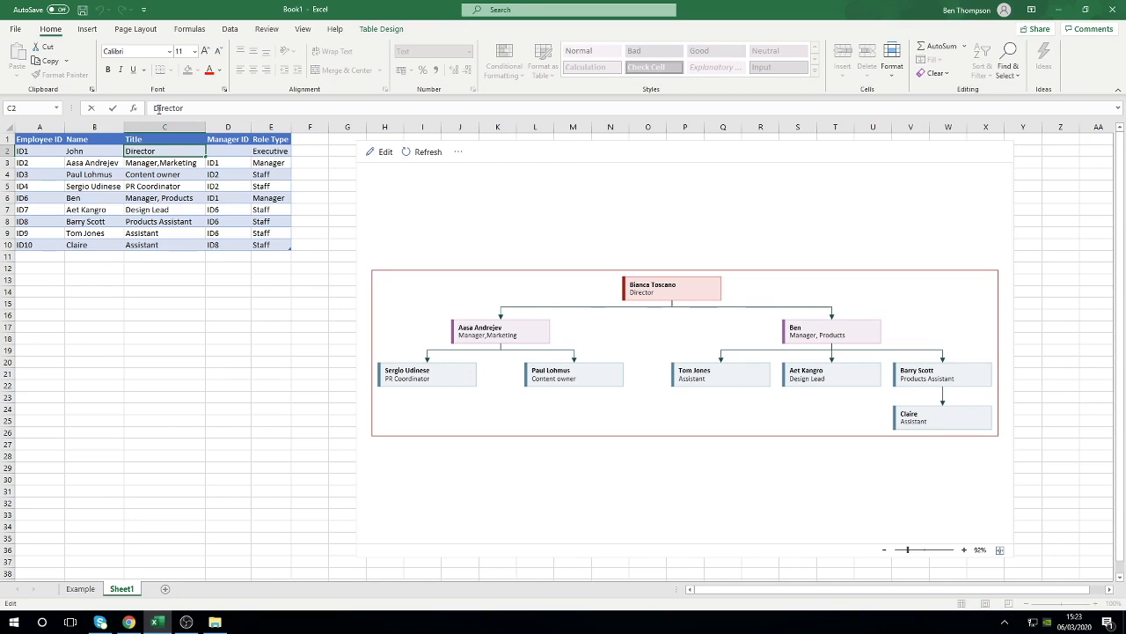
type("Managing")
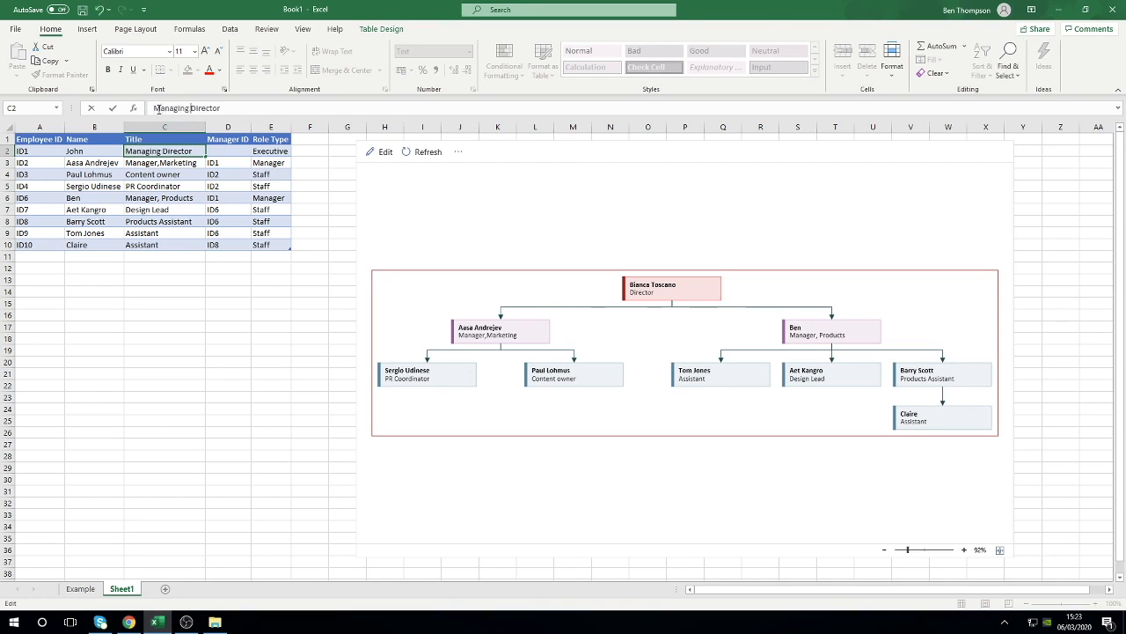
key("Return")
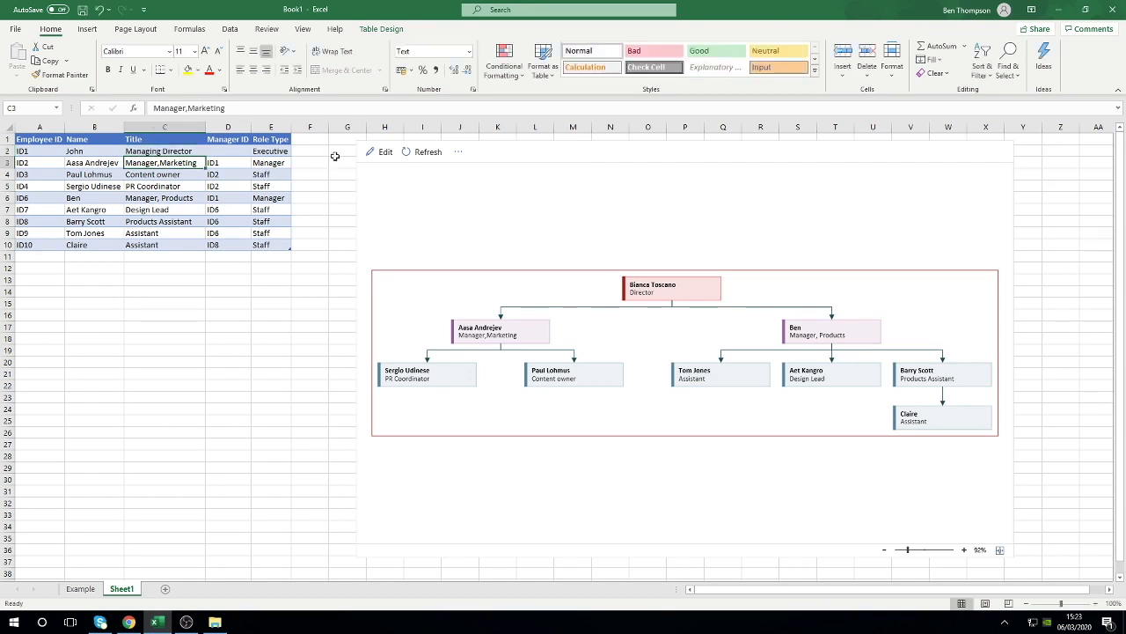
left_click(409, 152)
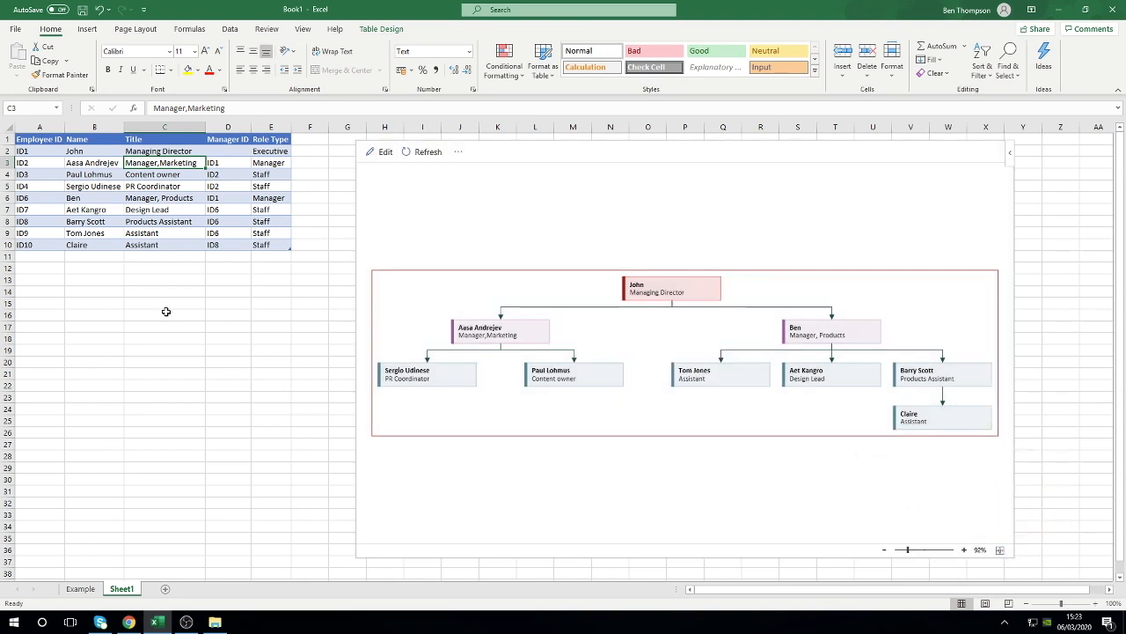
Extend the Managing Director's Employee ID in row 2 to ID1001
left_click(43, 151)
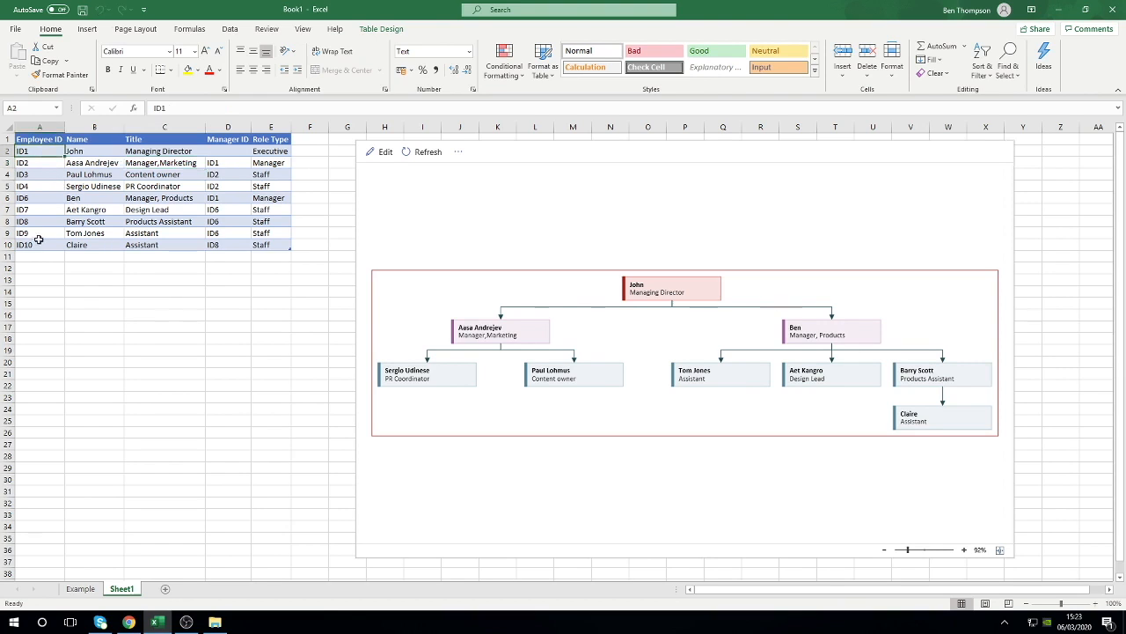
double_click(45, 151)
type("001")
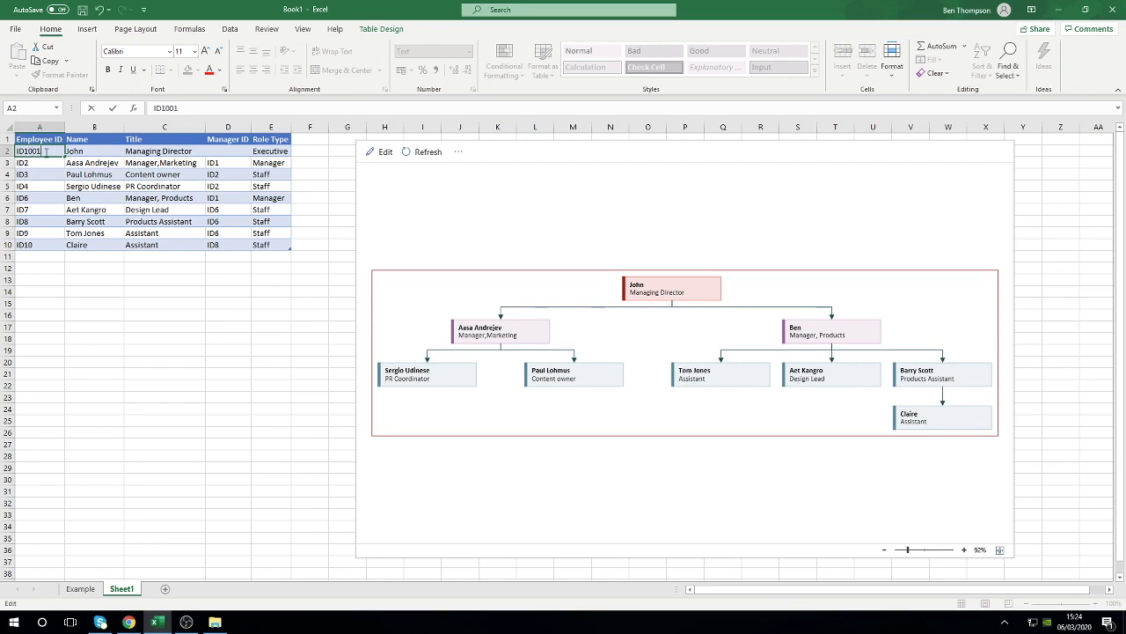
left_click(48, 234)
Replace the Managing Director's Employee ID in row 2 with R123
left_click(44, 152)
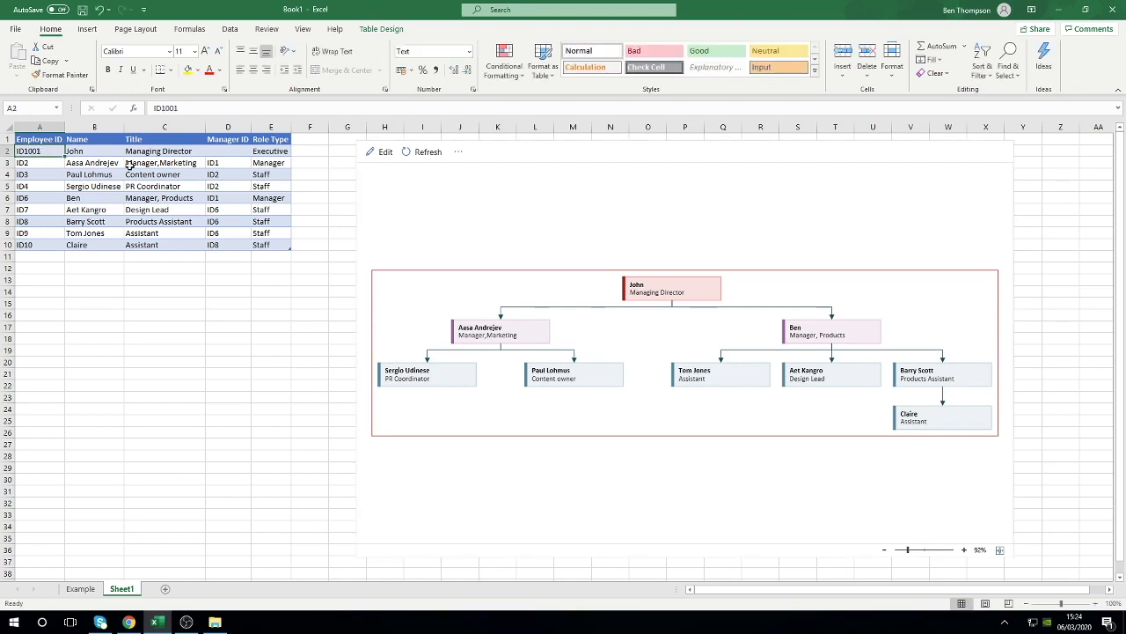
type("R")
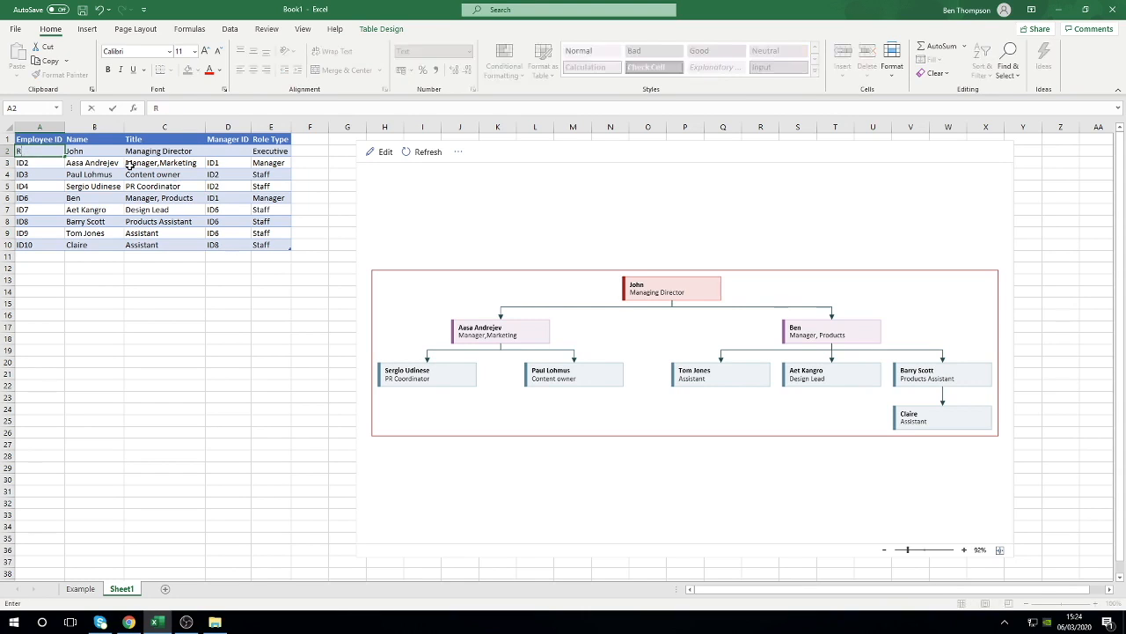
type("123")
key("Return")
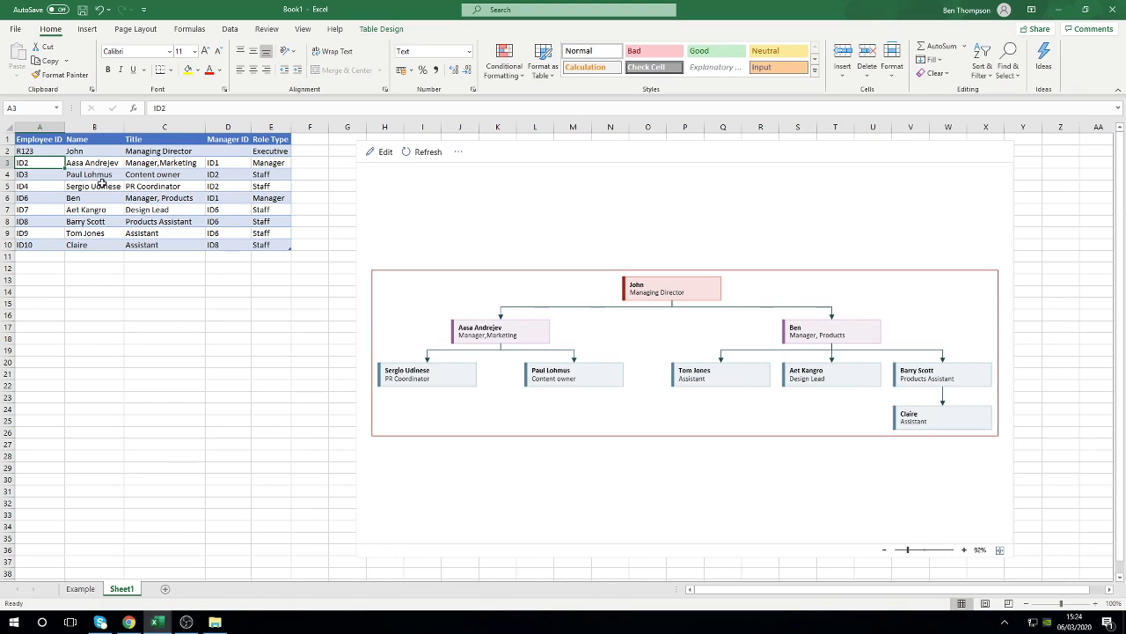
Set the Marketing manager's Manager ID in row 3 to R123 to match the Managing Director's Employee ID
left_click(37, 153)
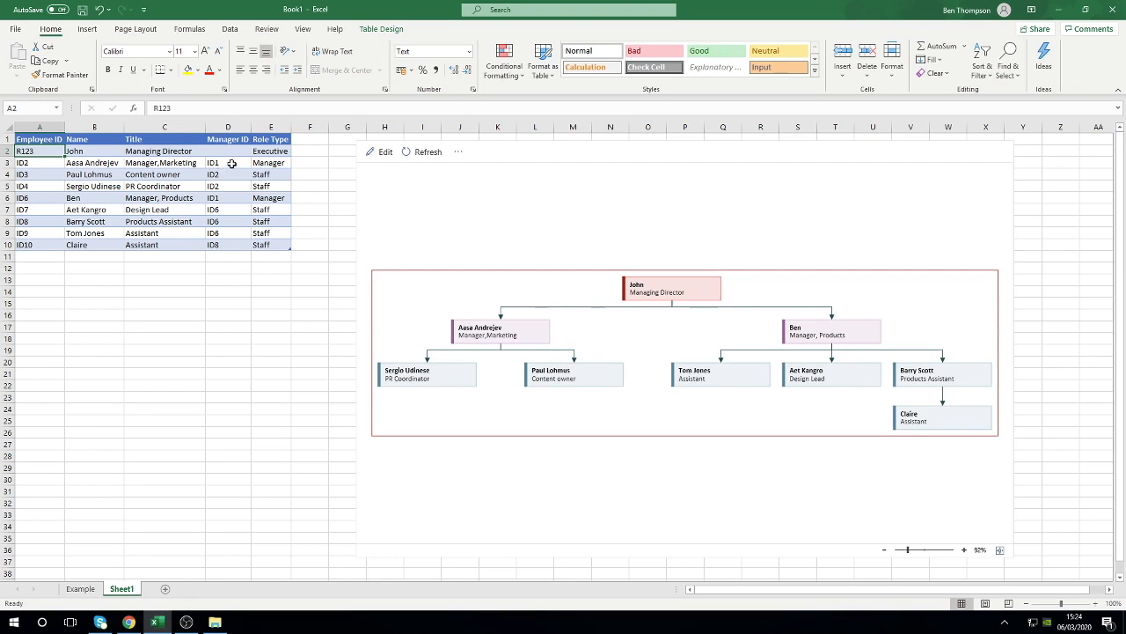
left_click(231, 163)
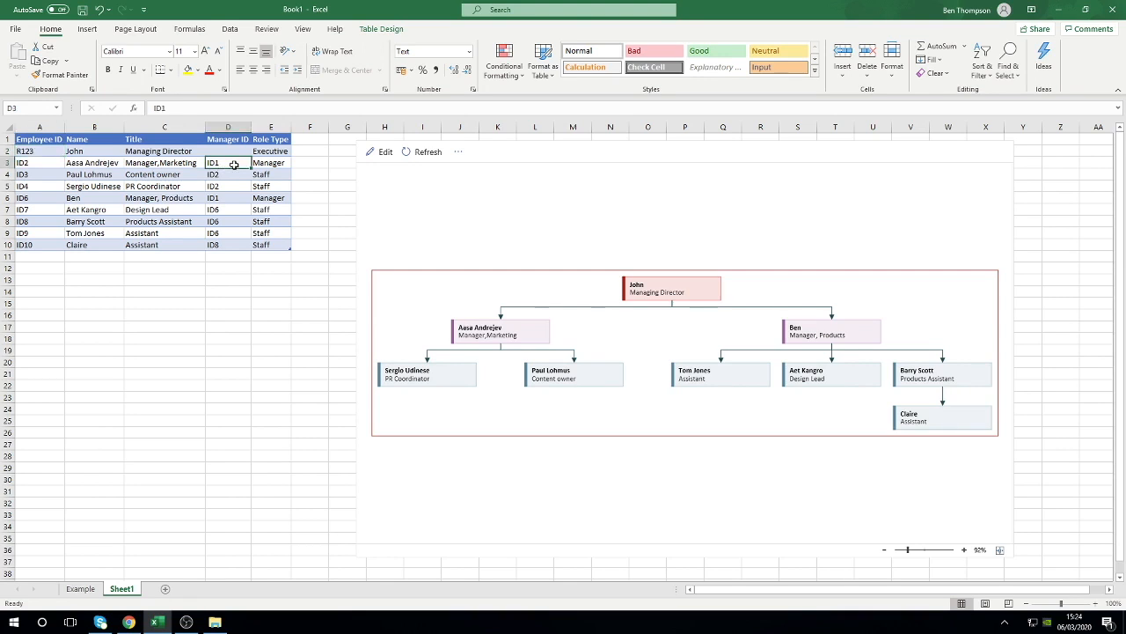
type("R123")
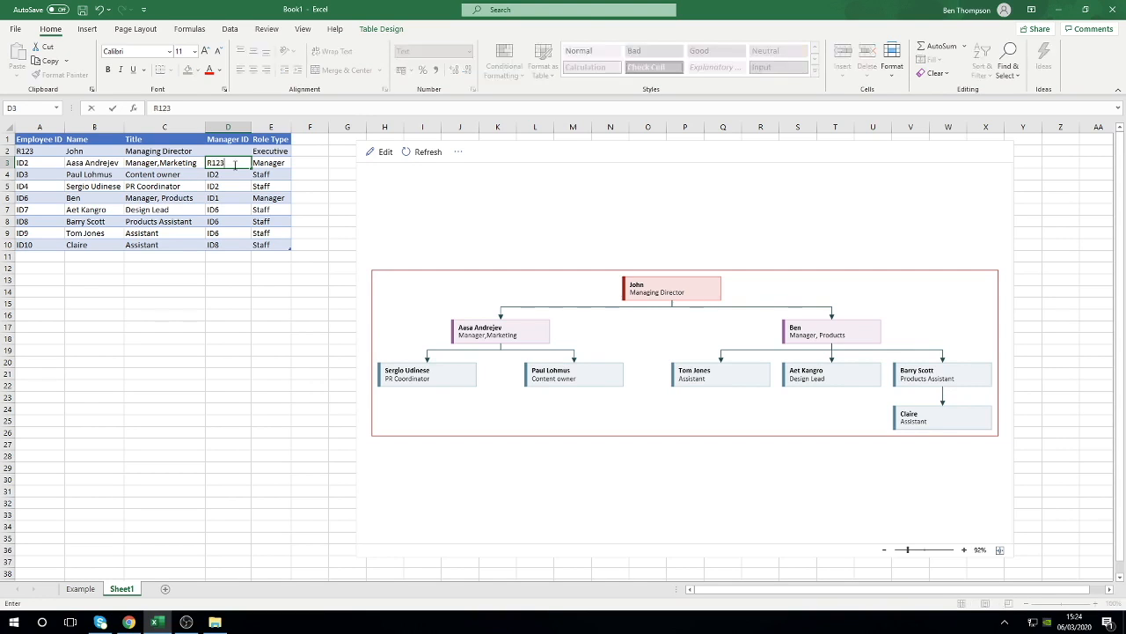
key("Return")
Copy the Manager ID from row 3 to the Products manager in row 6 and refresh the organization chart
left_click(234, 164)
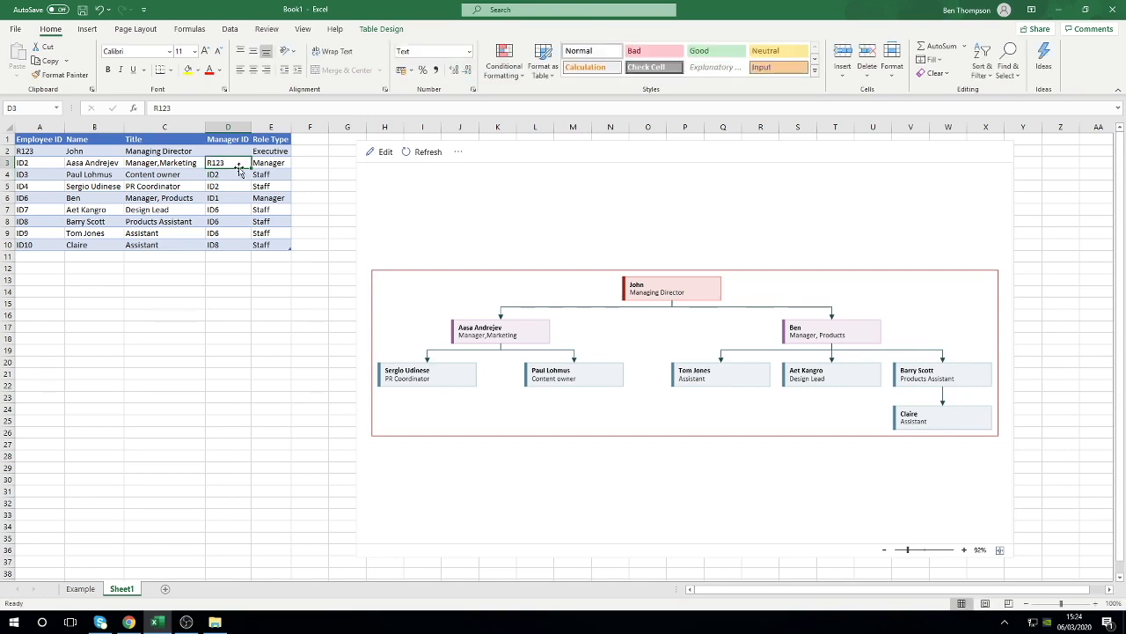
key("ctrl+c")
right_click(227, 197)
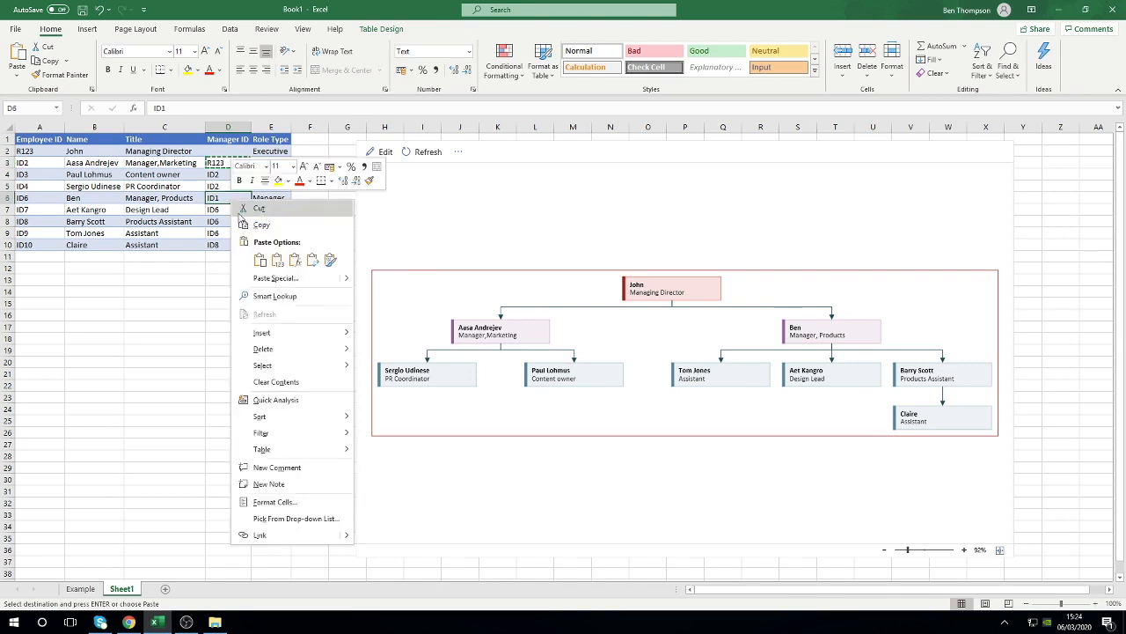
left_click(279, 263)
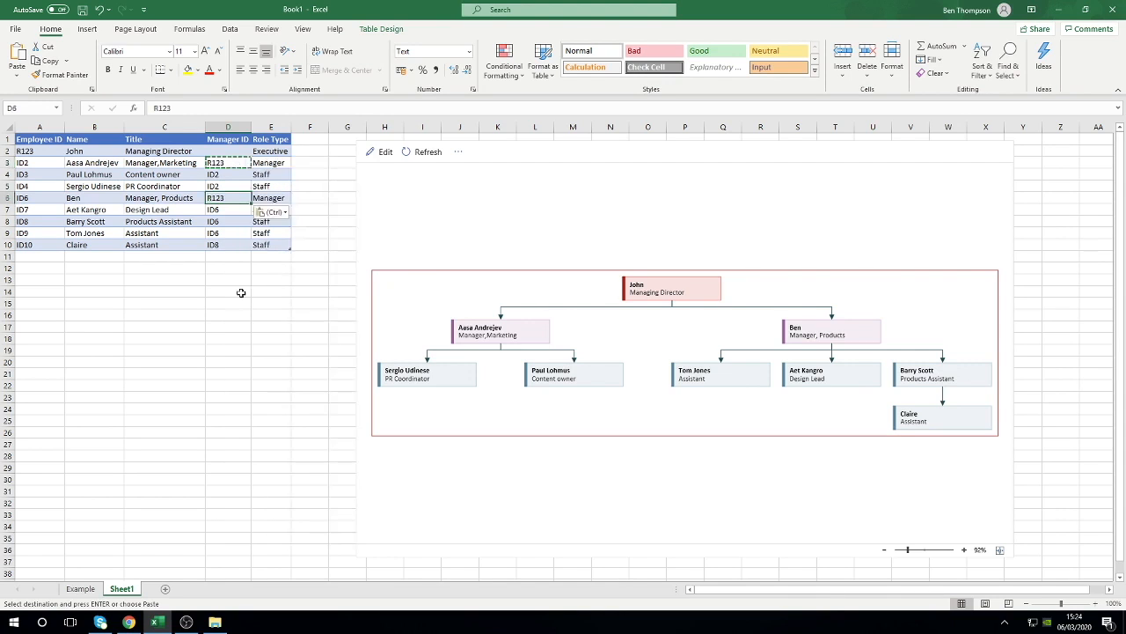
left_click(415, 152)
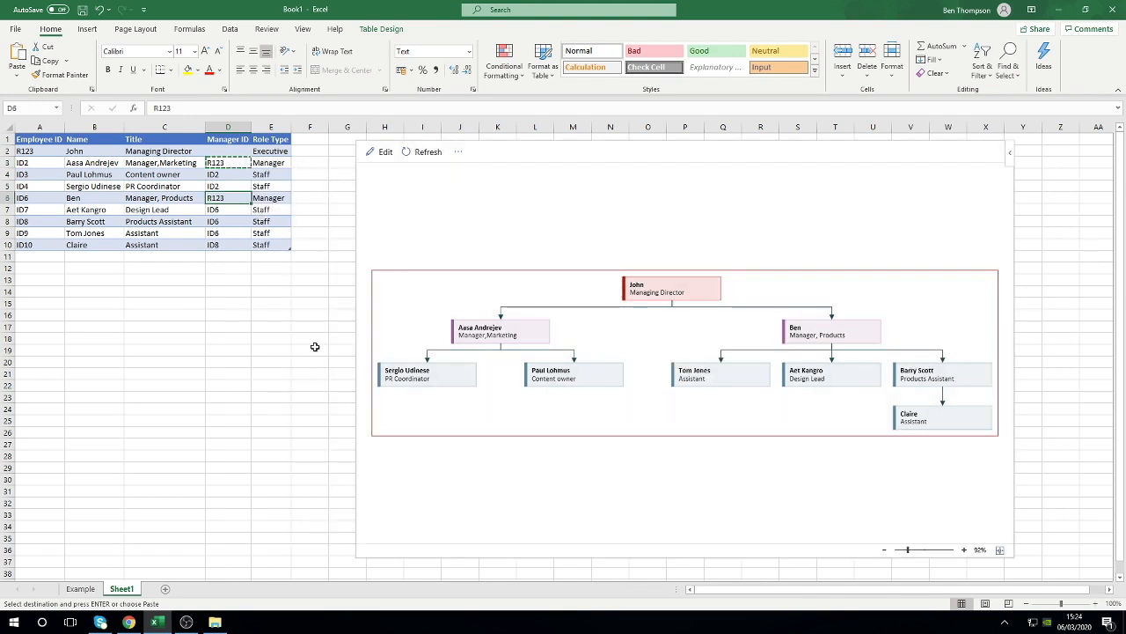
left_click(317, 348)
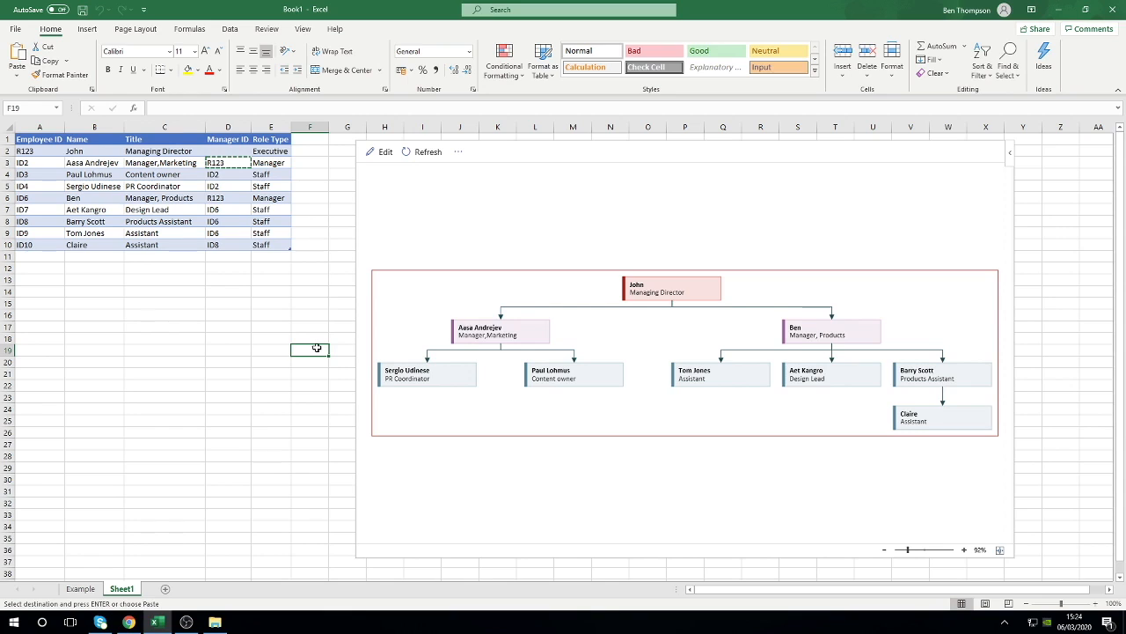
left_click(320, 234)
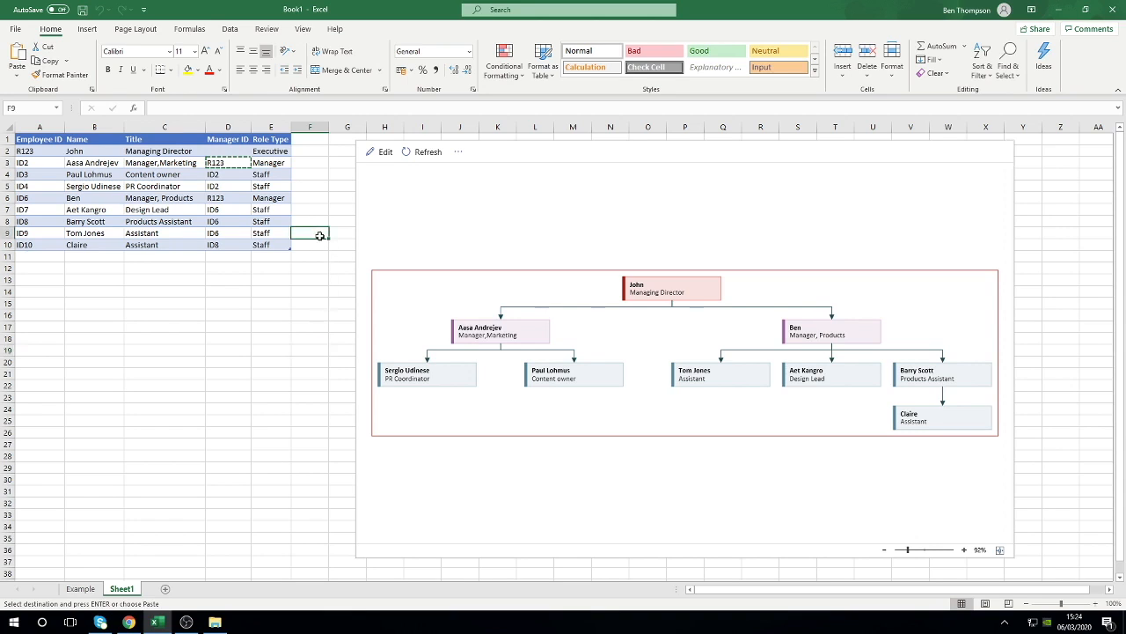